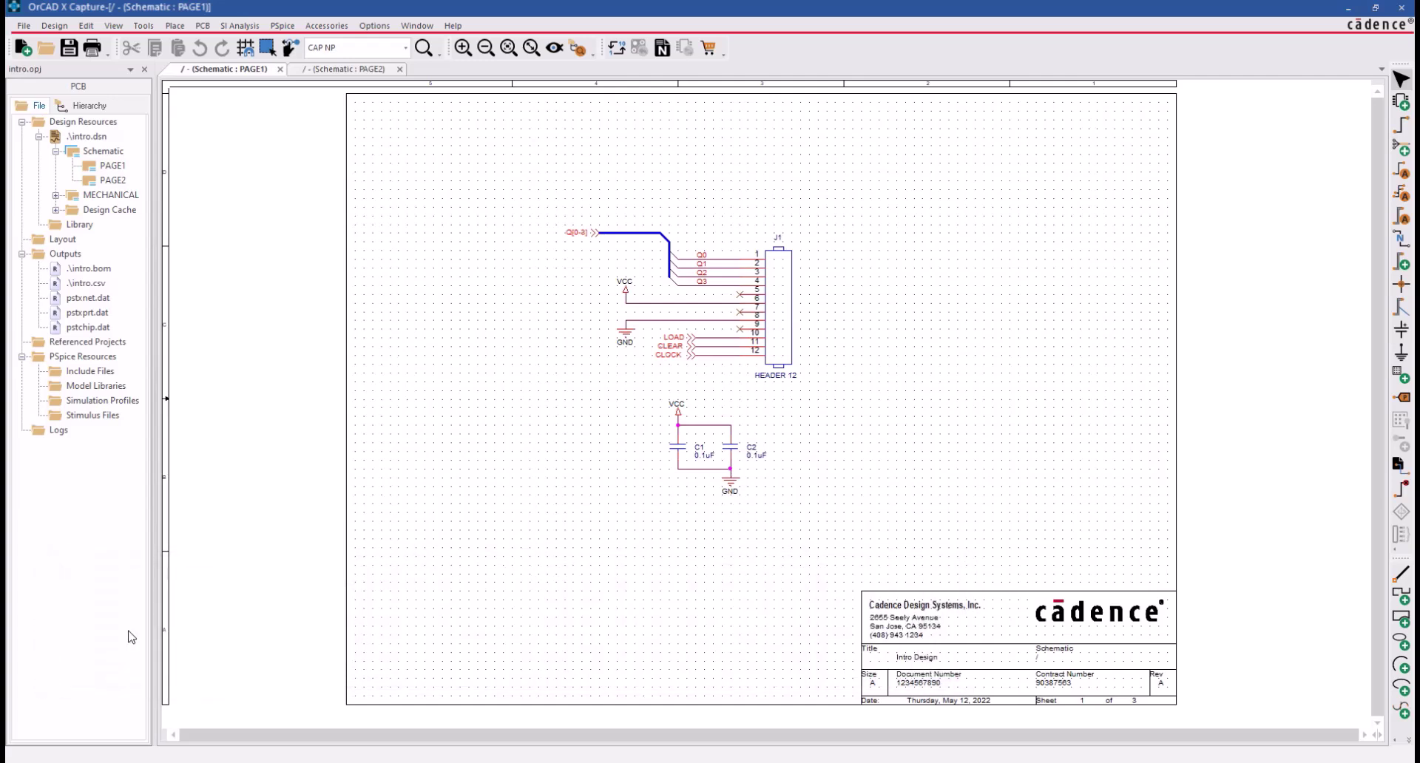
# Open Design Template, browse the Page Size and Title Block tabs, then return to the Fonts defaults.
pyautogui.click(386, 29)
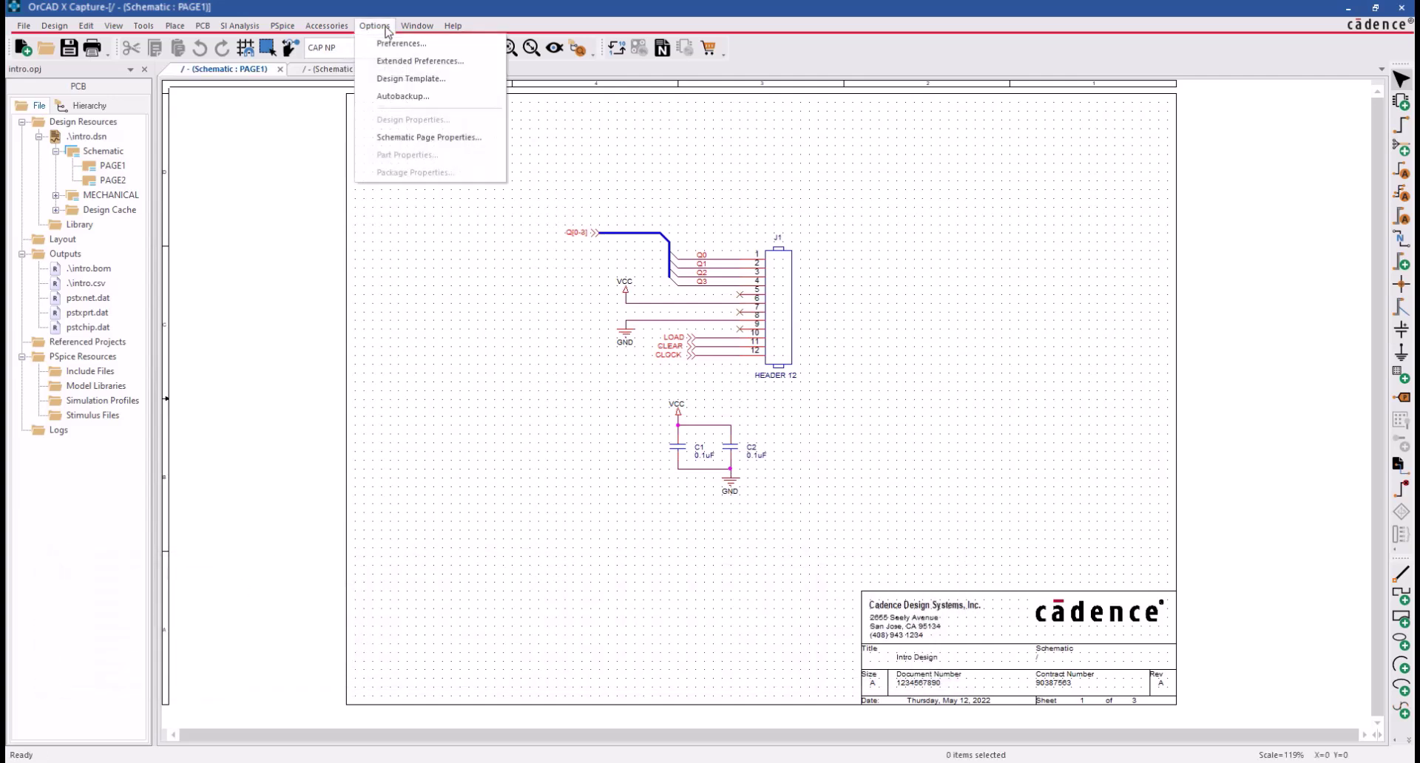
pyautogui.click(412, 80)
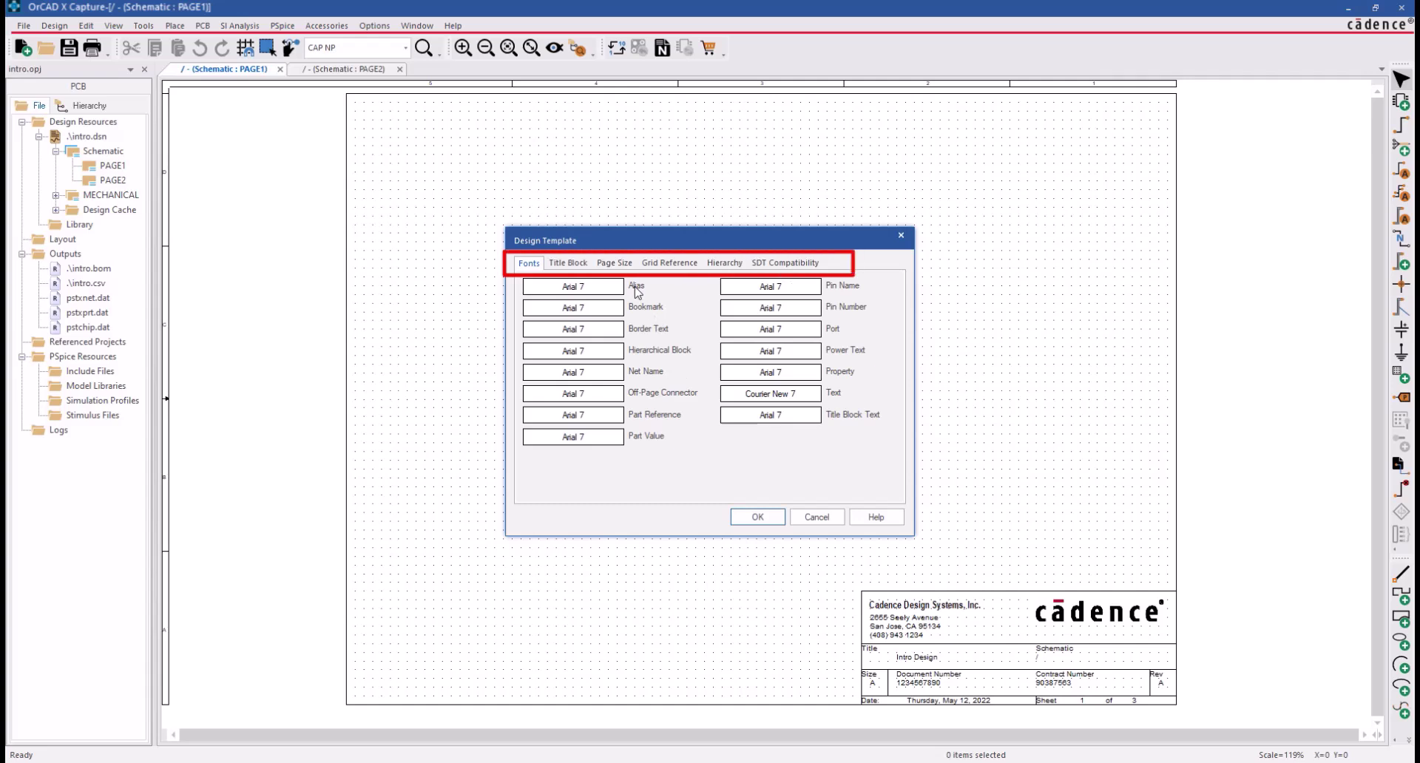
pyautogui.click(618, 265)
pyautogui.click(584, 264)
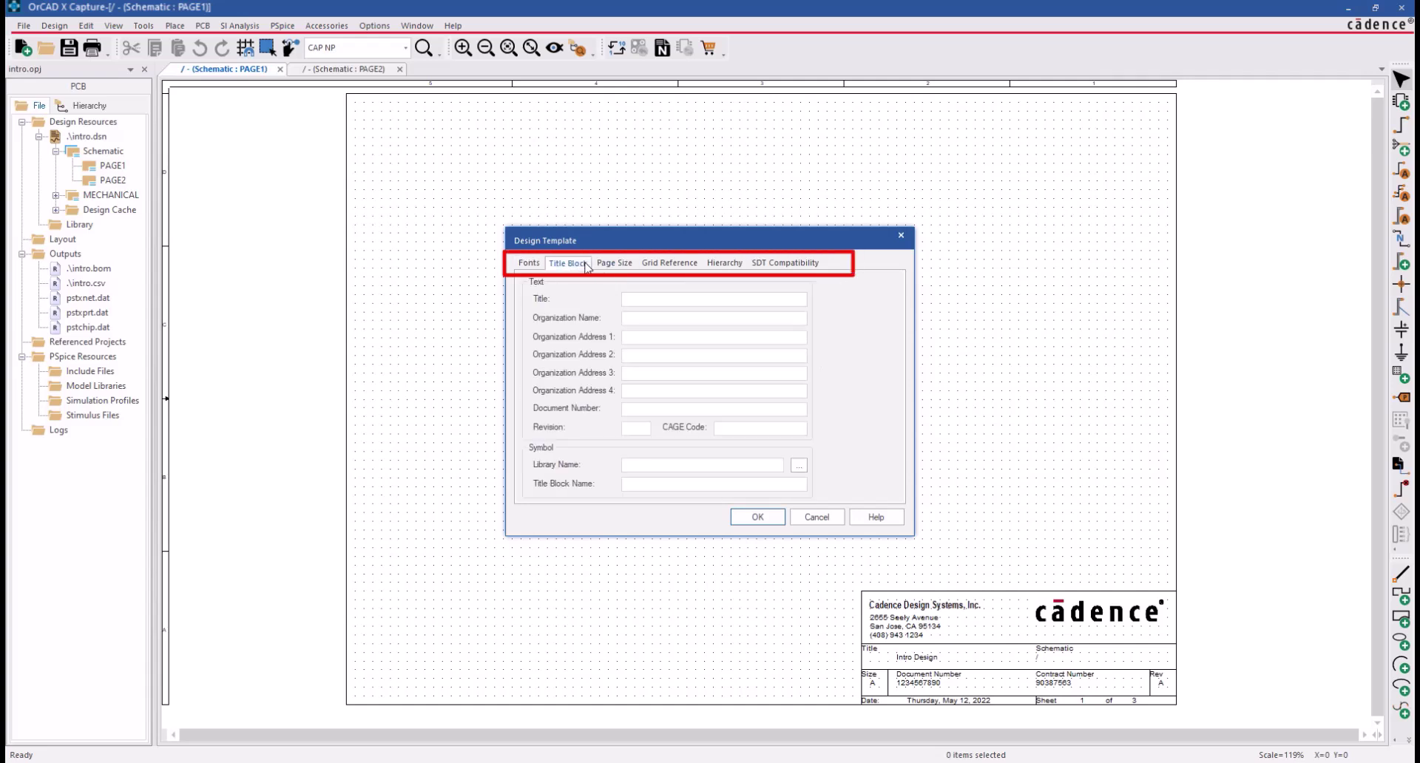
pyautogui.click(527, 264)
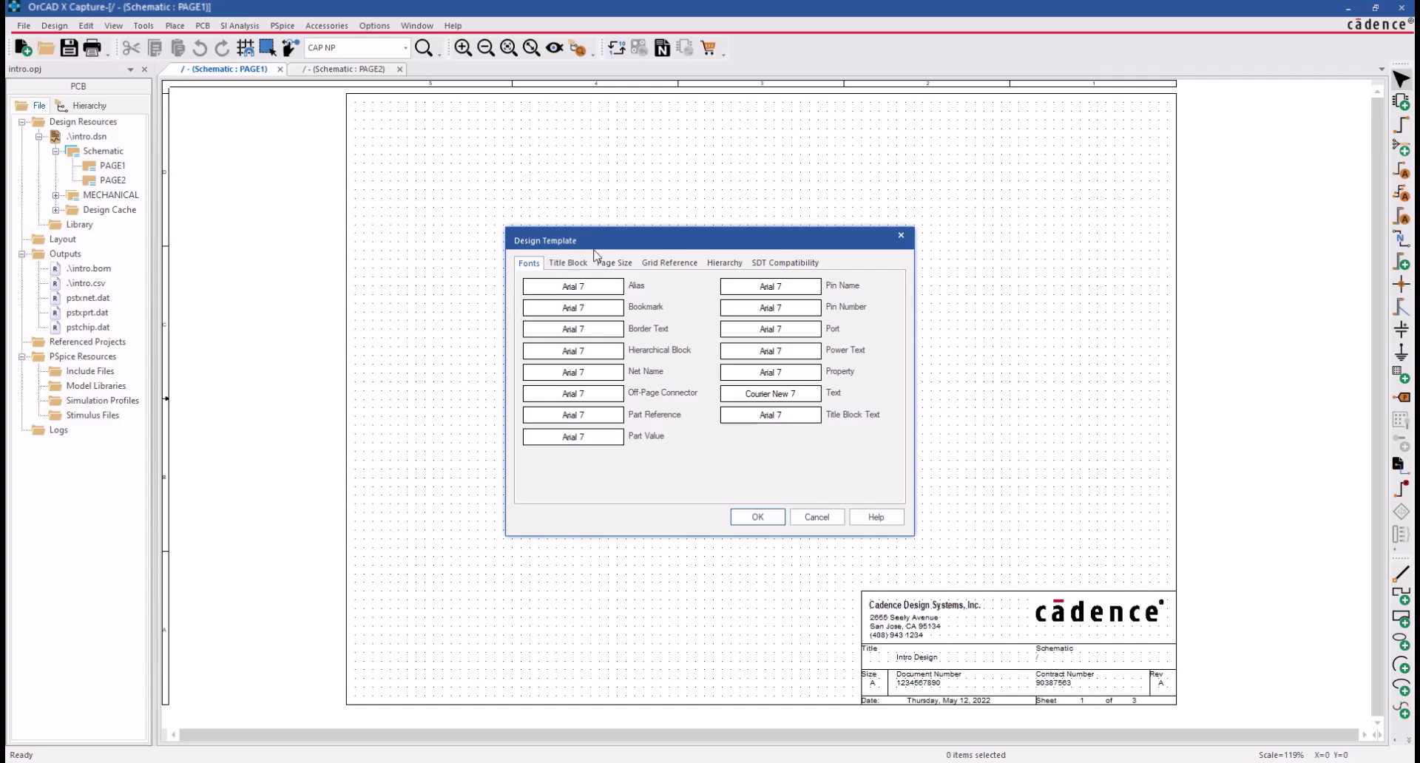
# Change the Part Reference font to Bahnschrift Condensed, size 14.
pyautogui.moveTo(628, 243); pyautogui.dragTo(928, 183)
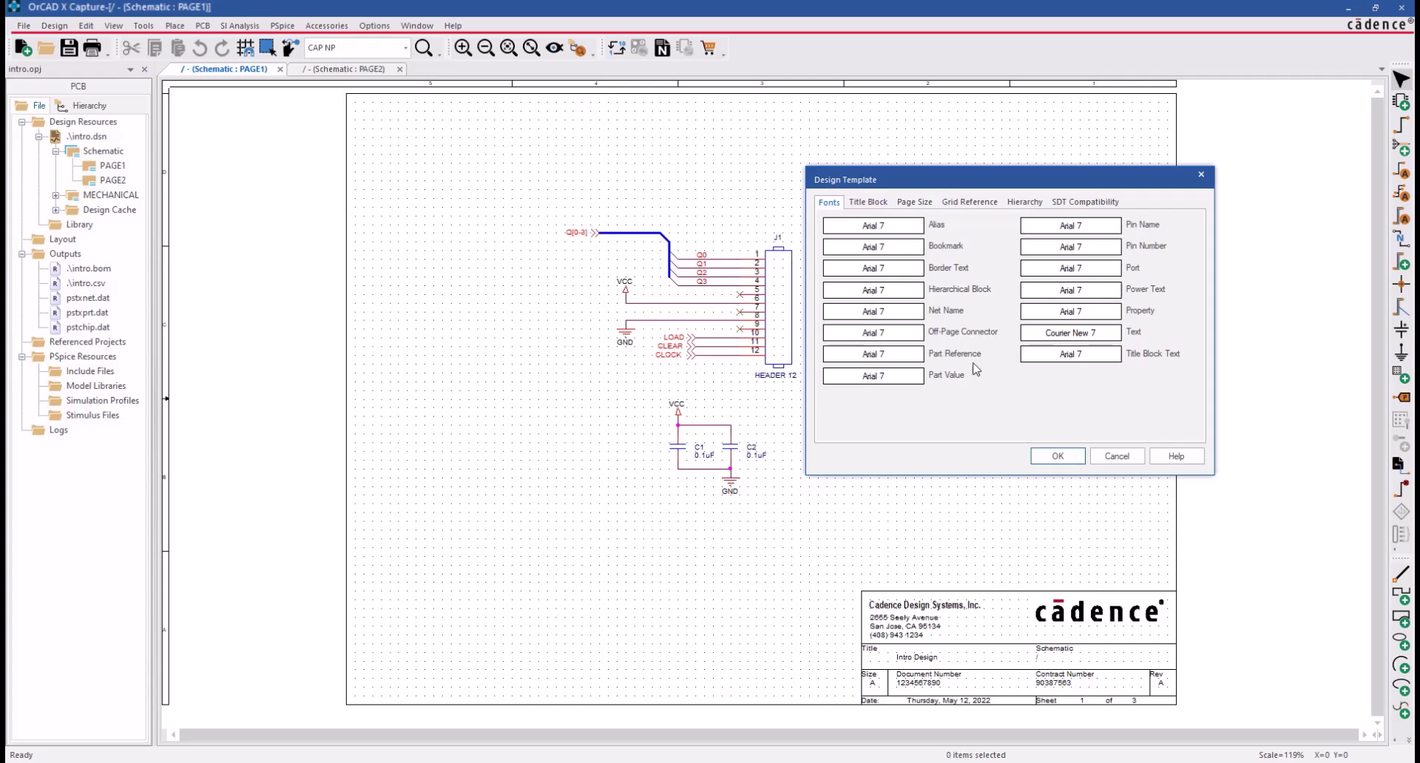
pyautogui.click(907, 358)
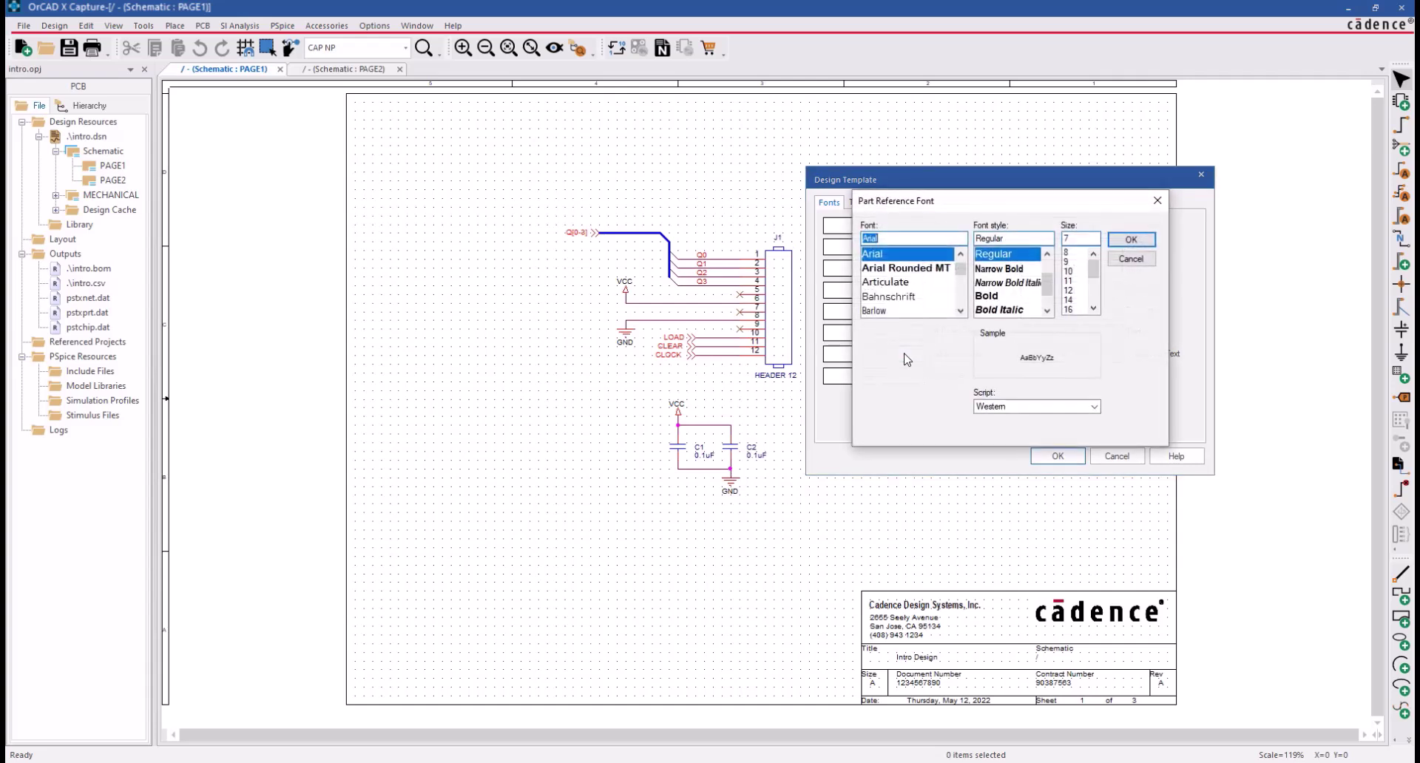
pyautogui.click(908, 299)
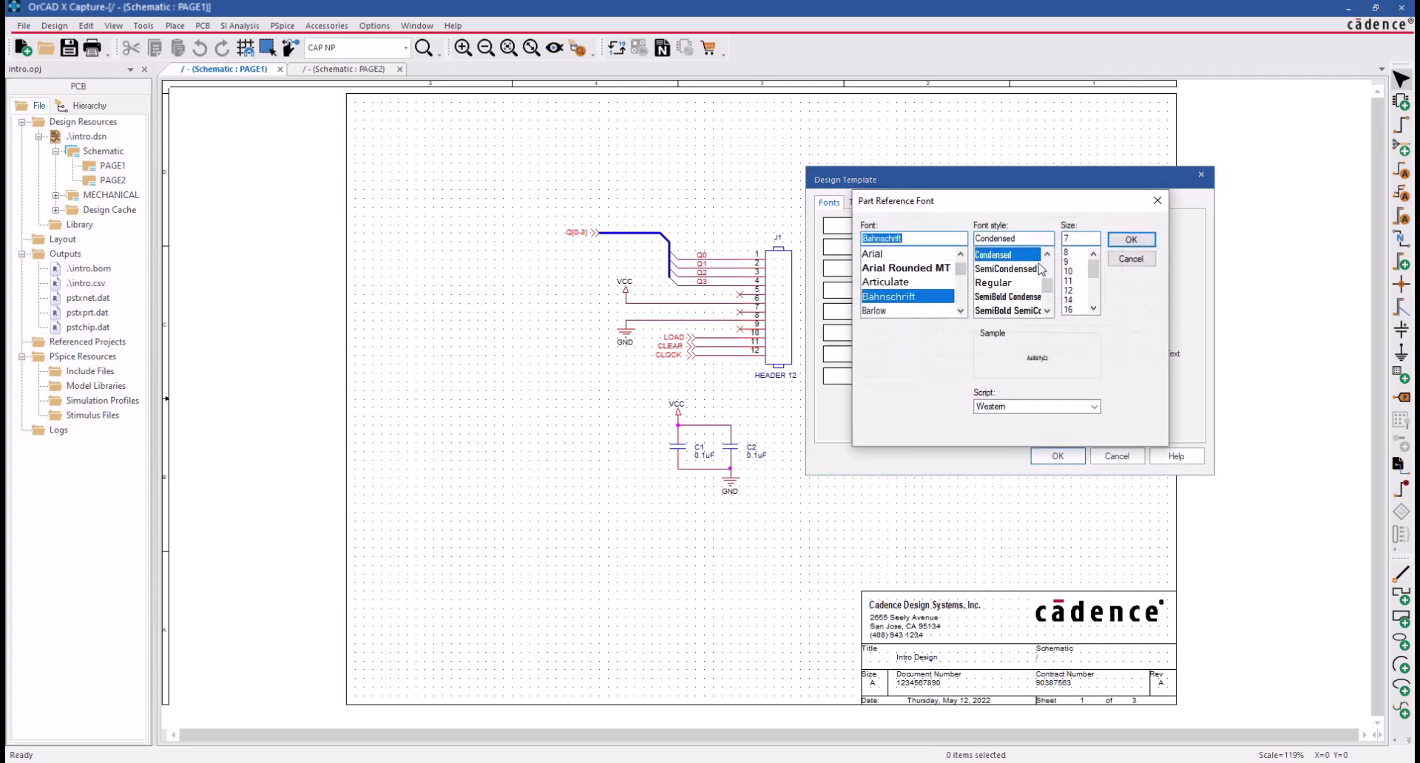
pyautogui.click(1076, 299)
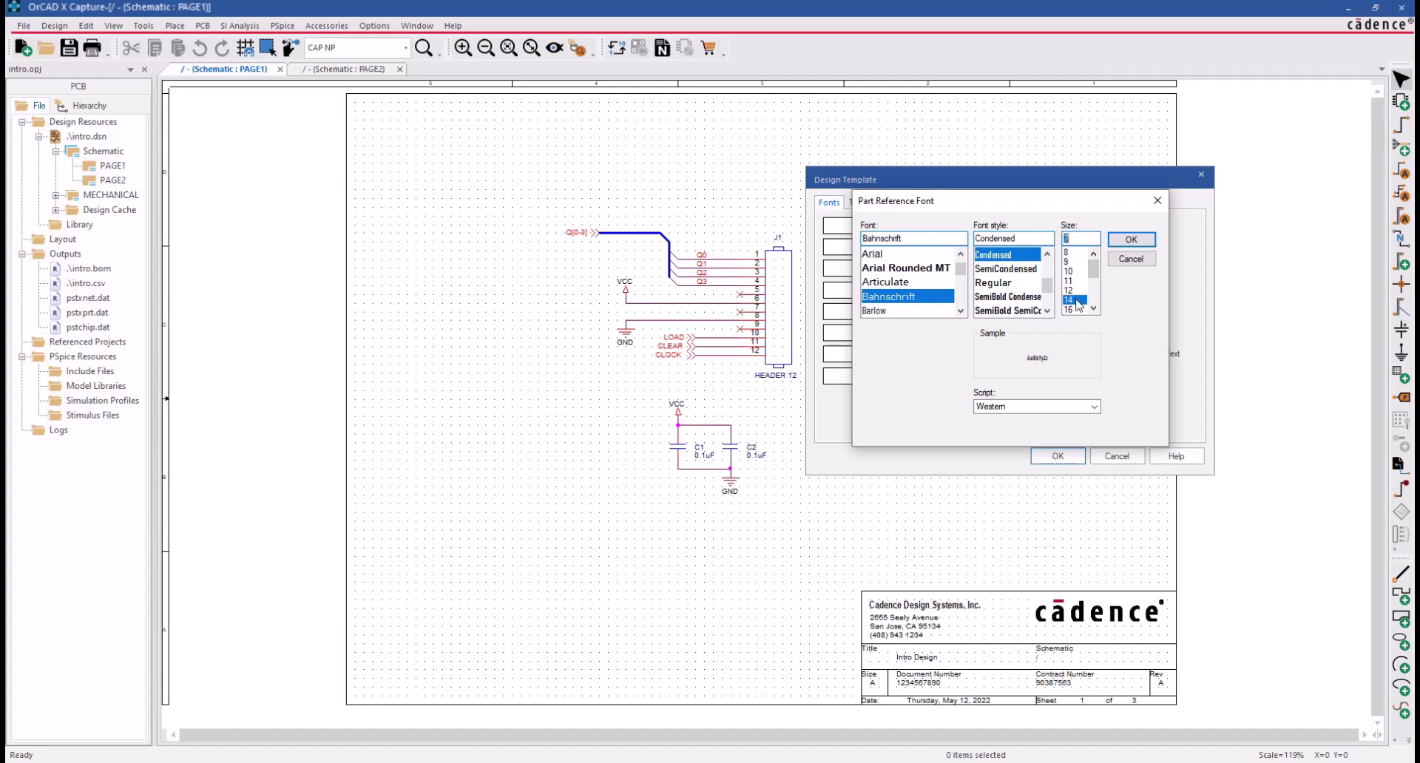
pyautogui.click(1131, 239)
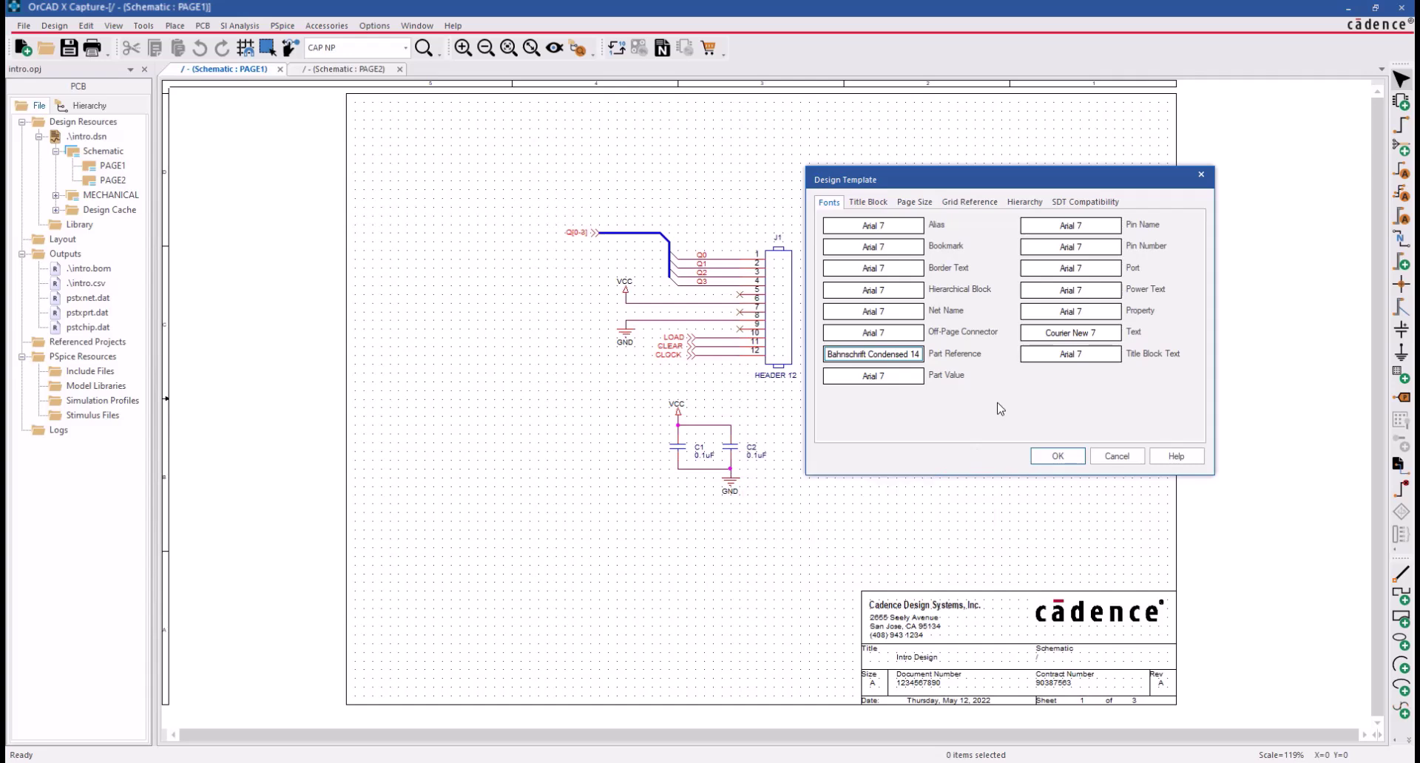
# On the Title Block tab, choose library CLASS_LIB.OLB, enter TitleBlock0 as the name, and confirm.
pyautogui.click(881, 206)
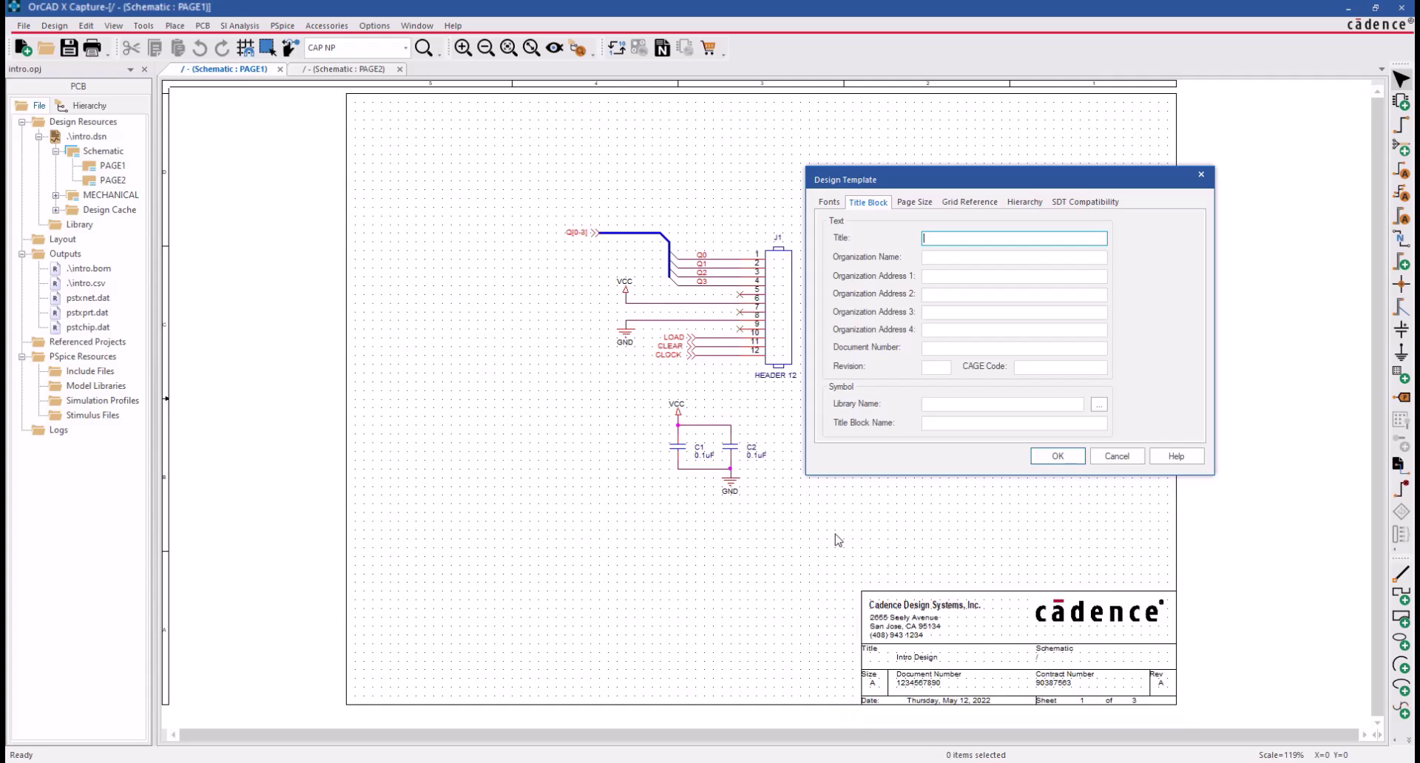
pyautogui.click(945, 256)
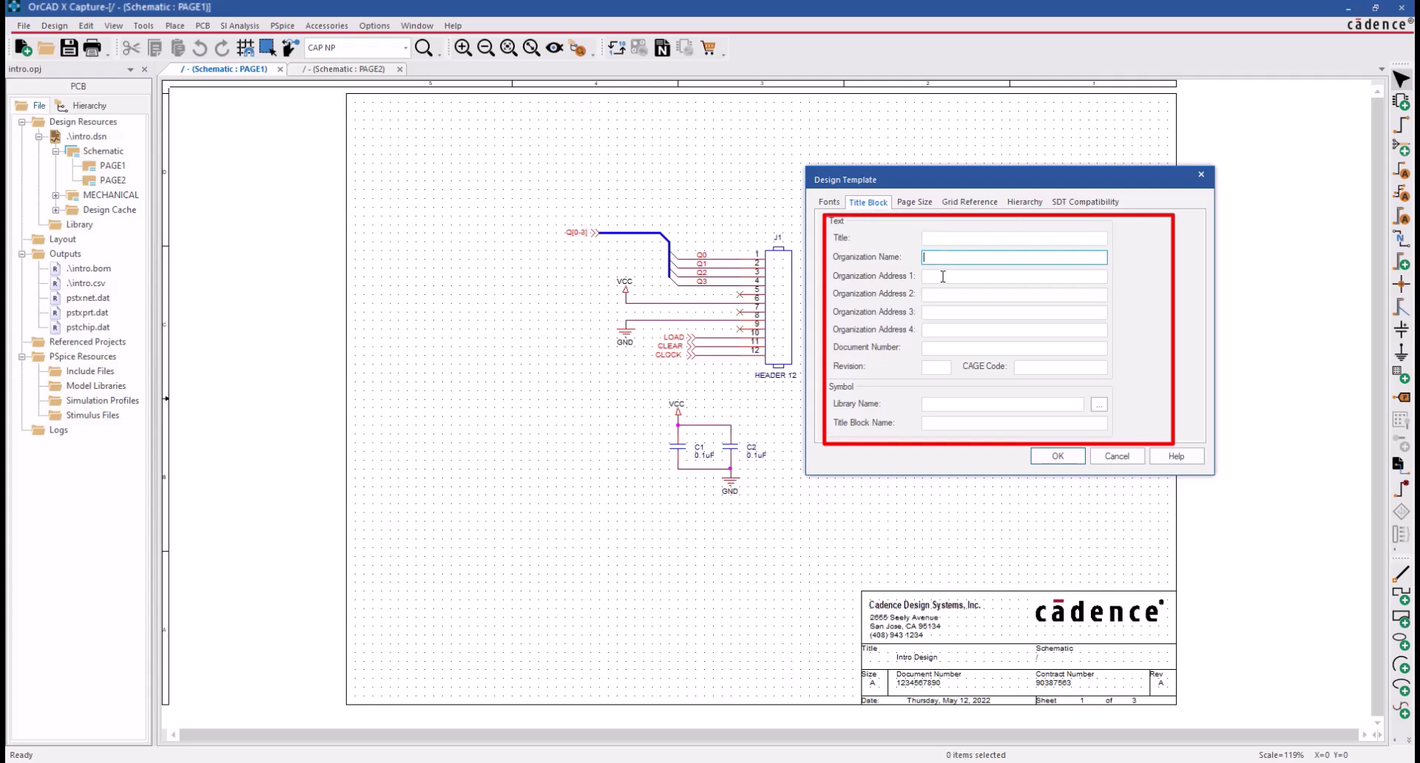
pyautogui.click(943, 275)
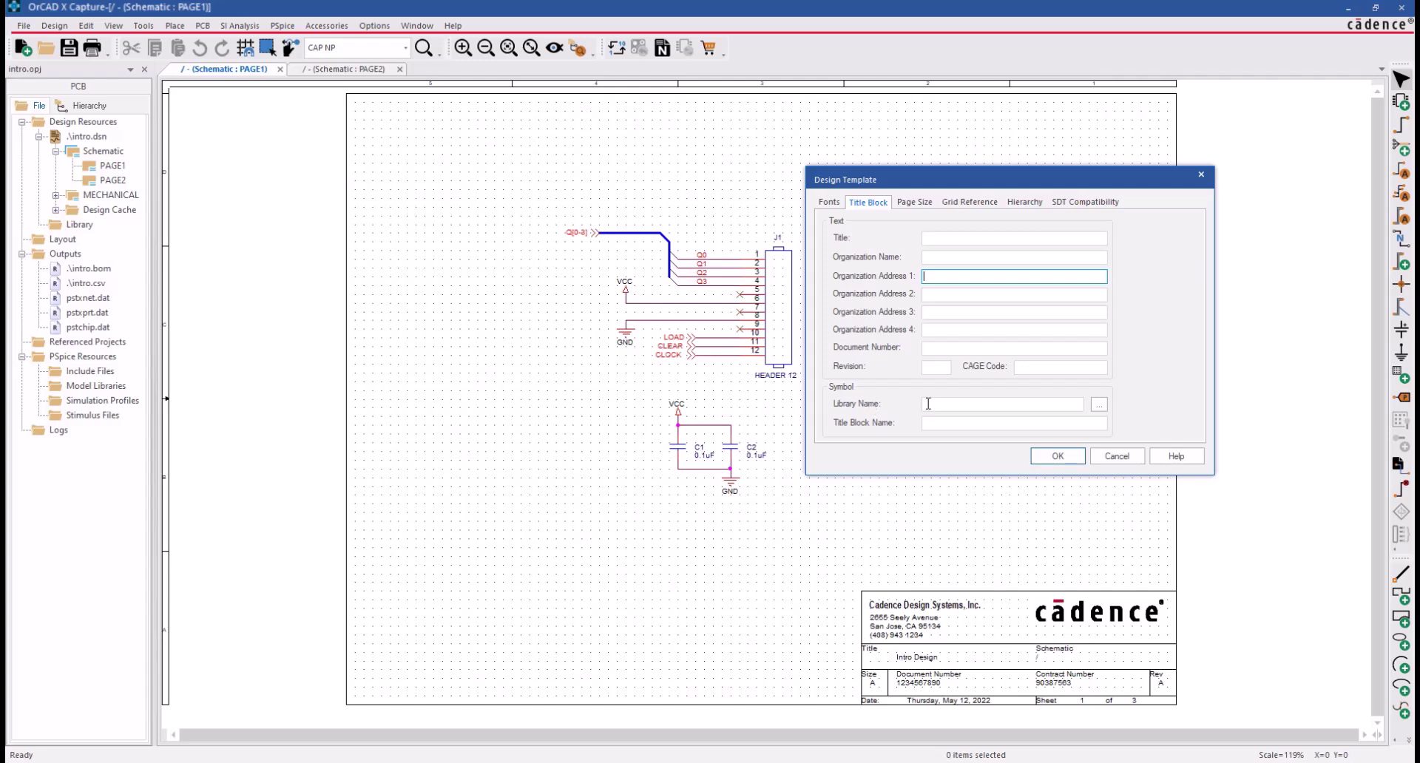
pyautogui.click(1100, 406)
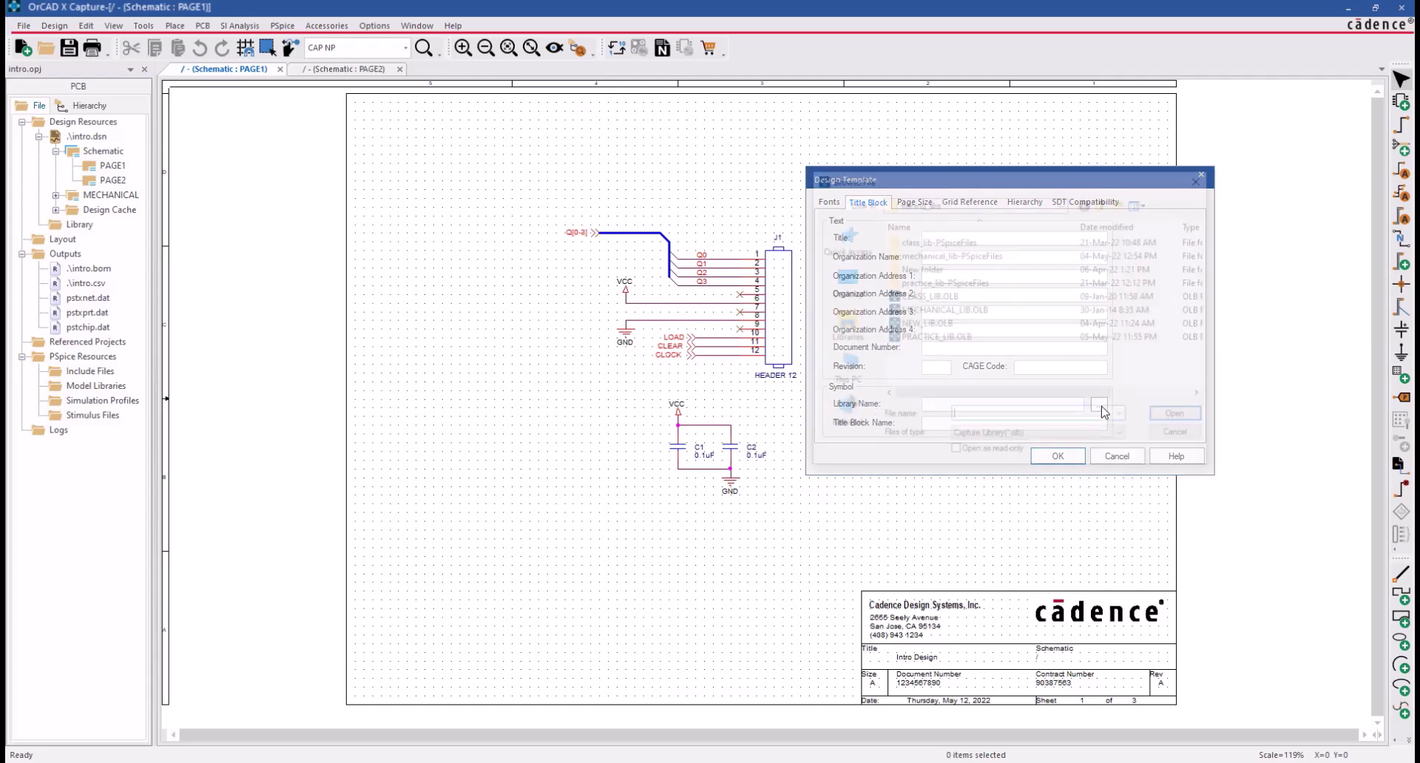
pyautogui.doubleClick(982, 298)
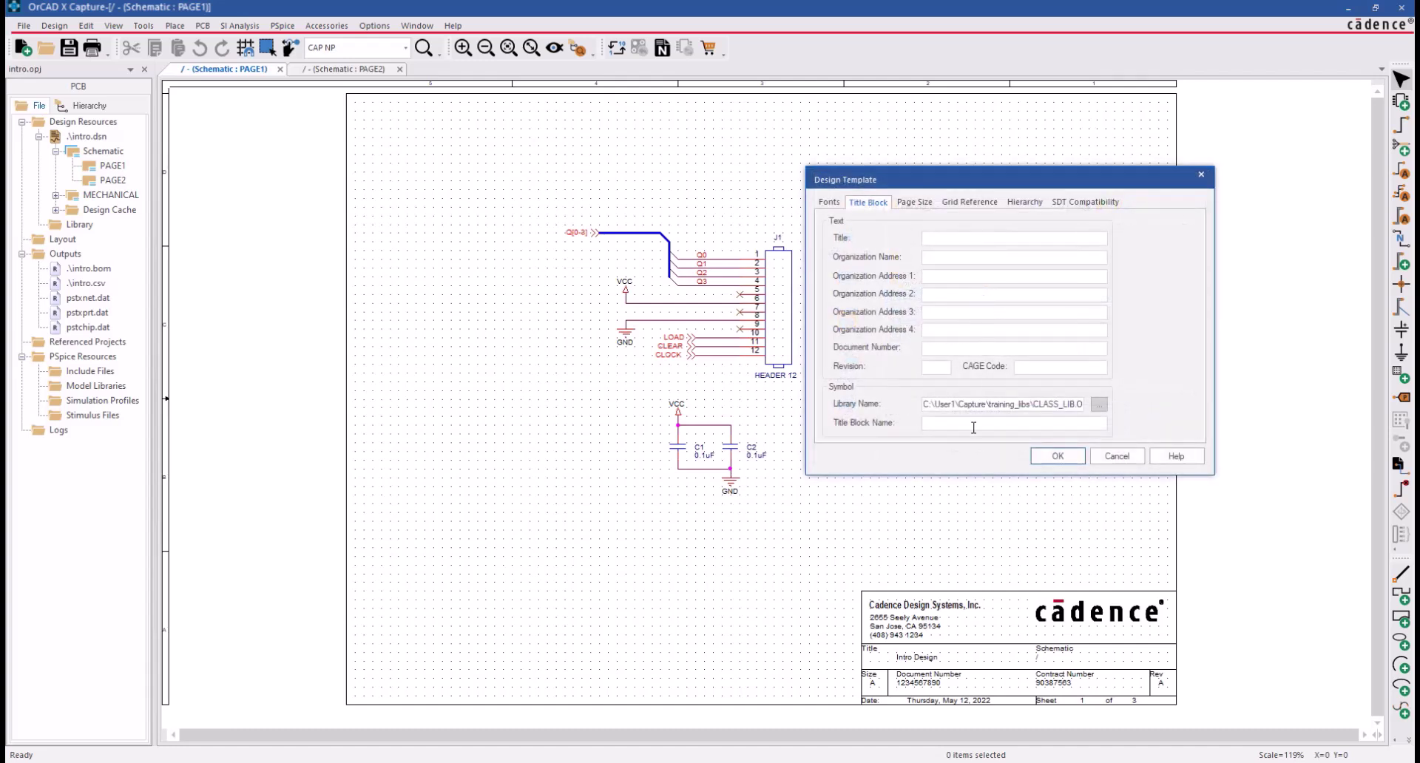
pyautogui.click(973, 427)
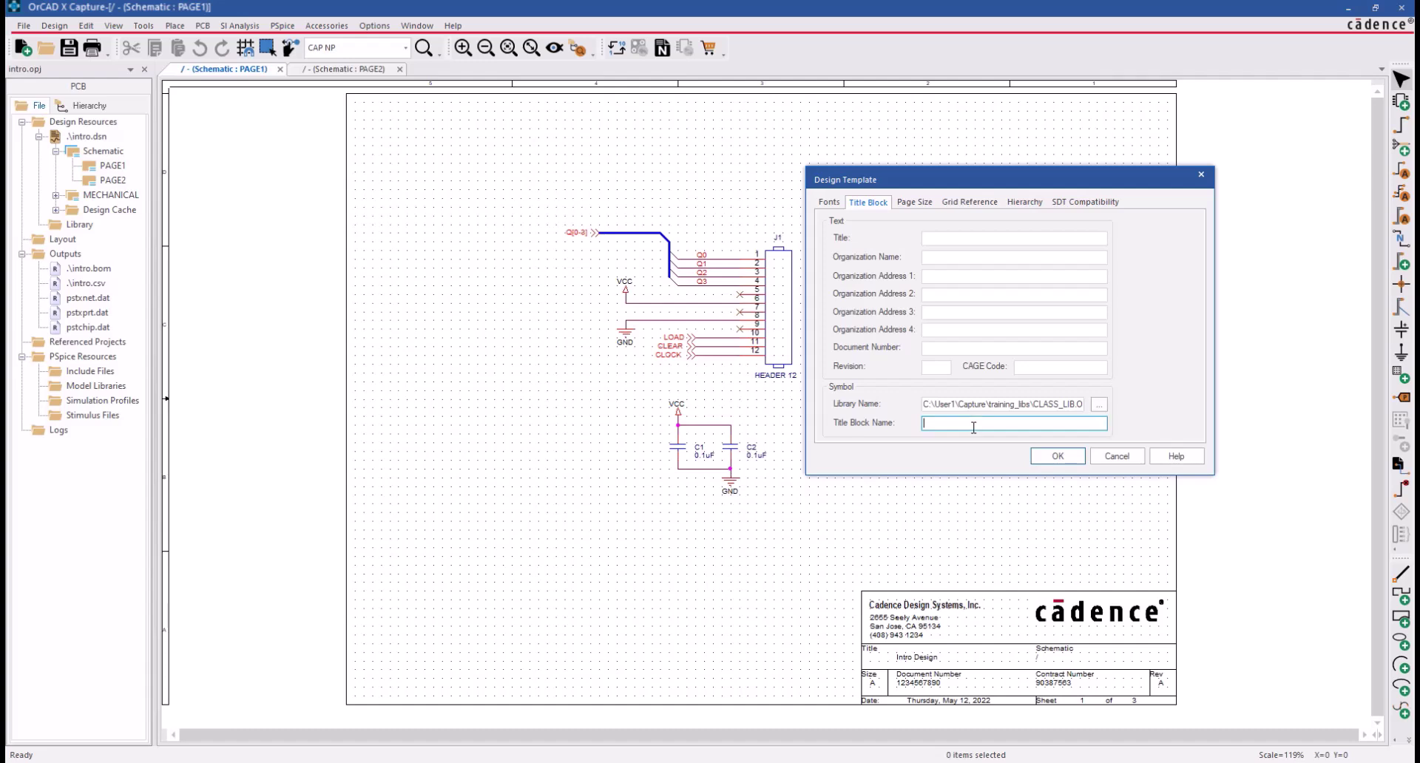
pyautogui.write('TitleBlock0')
pyautogui.click(1045, 458)
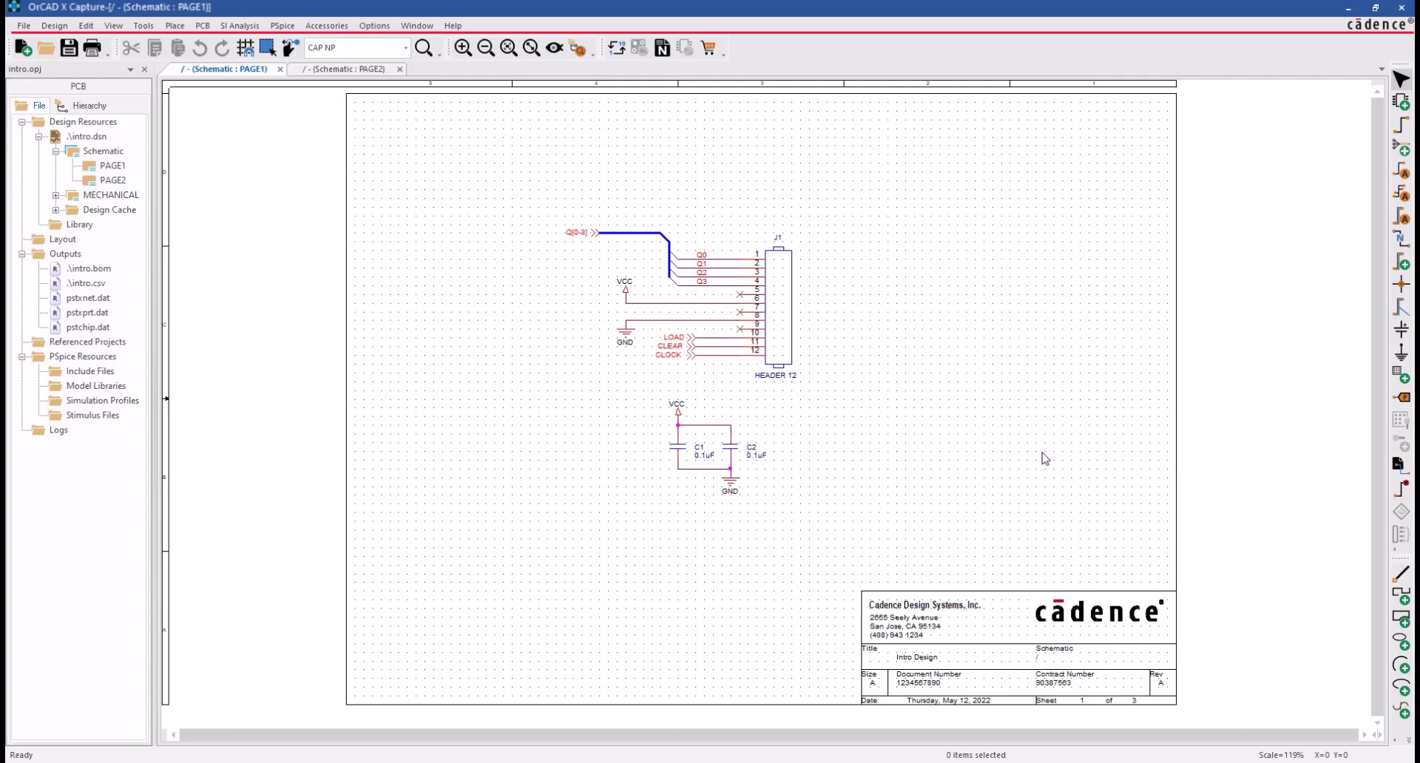
# Open CLASS_LIB.OLB and view the TitleBlock0 symbol with its organization, title and revision fields.
pyautogui.click(55, 54)
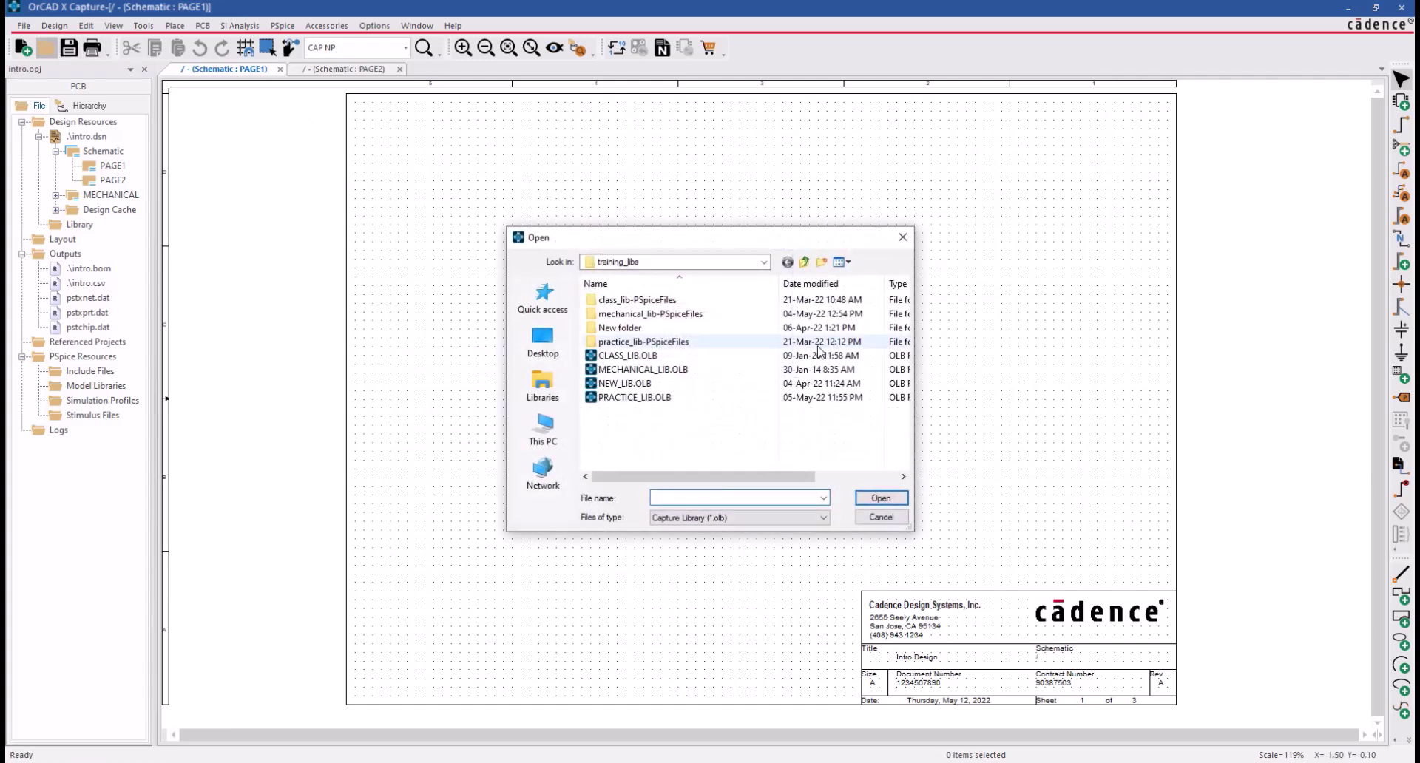
pyautogui.click(645, 358)
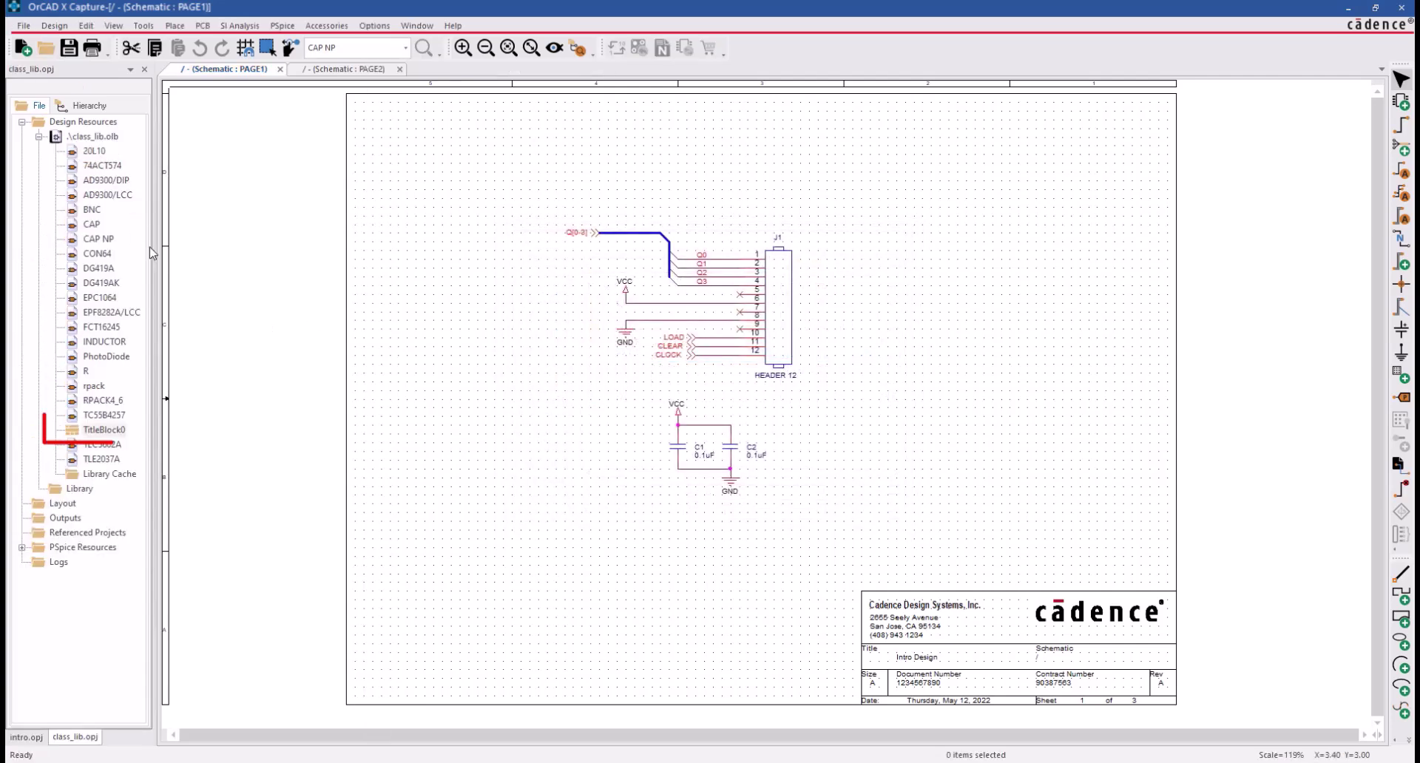
pyautogui.moveTo(157, 252); pyautogui.dragTo(173, 390)
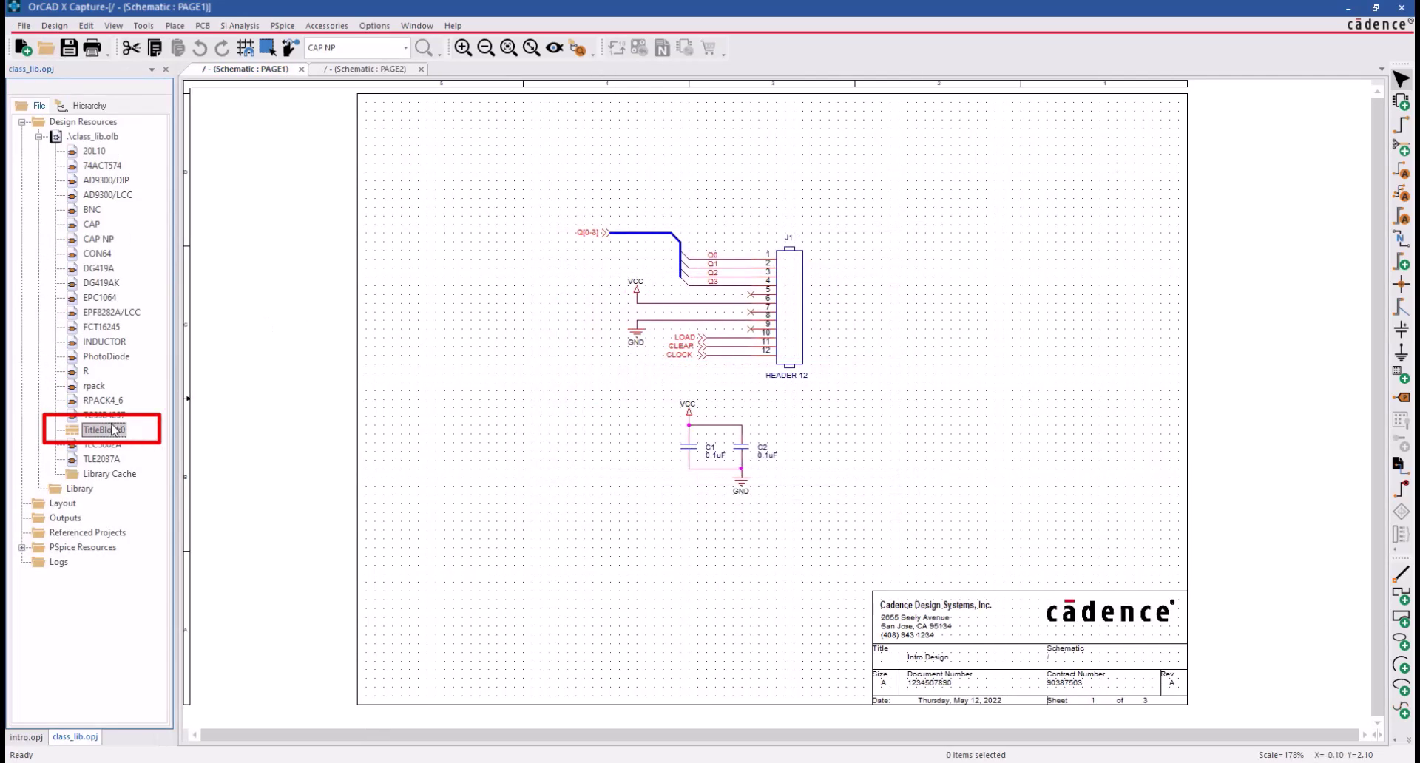
pyautogui.doubleClick(111, 430)
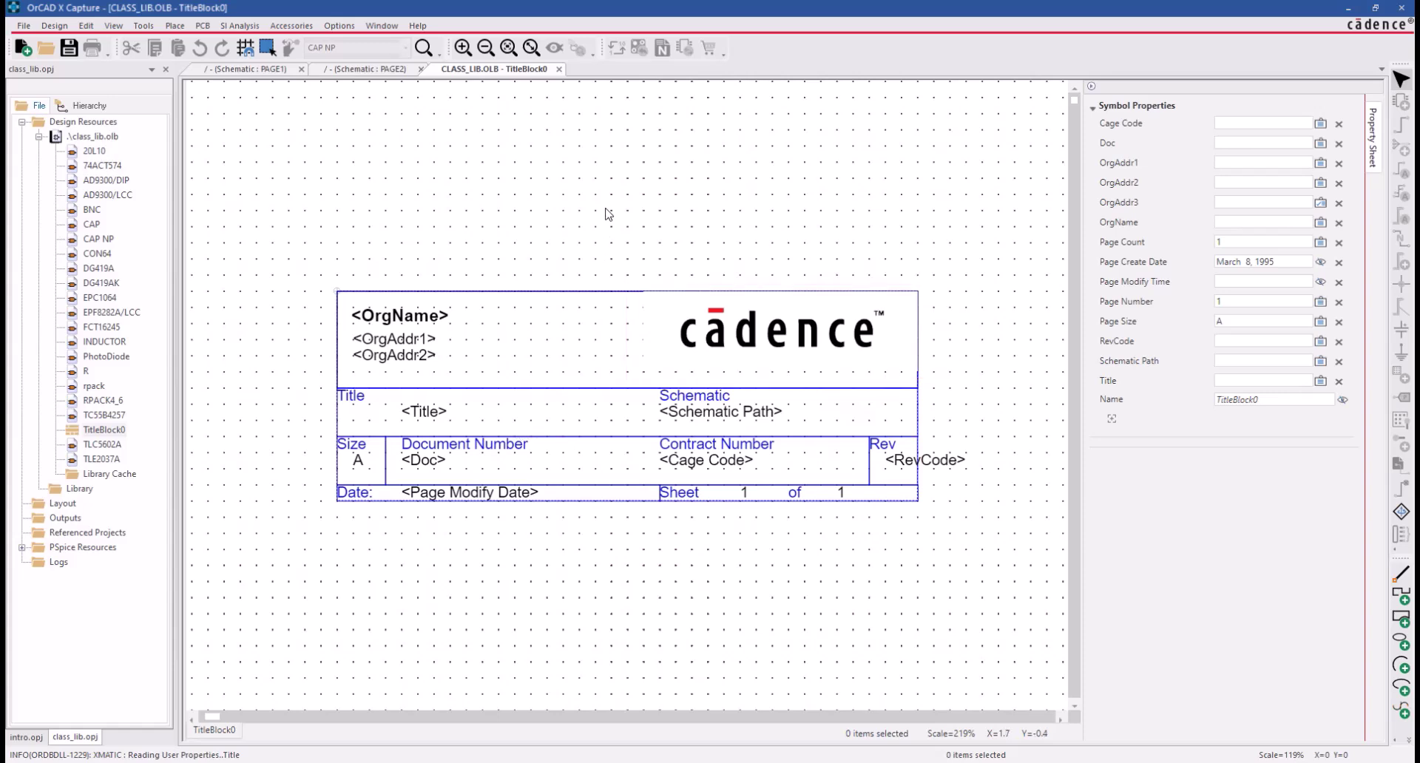
# Close the TitleBlock0 view and go to the intro project's Design Template Title Block settings.
pyautogui.click(559, 69)
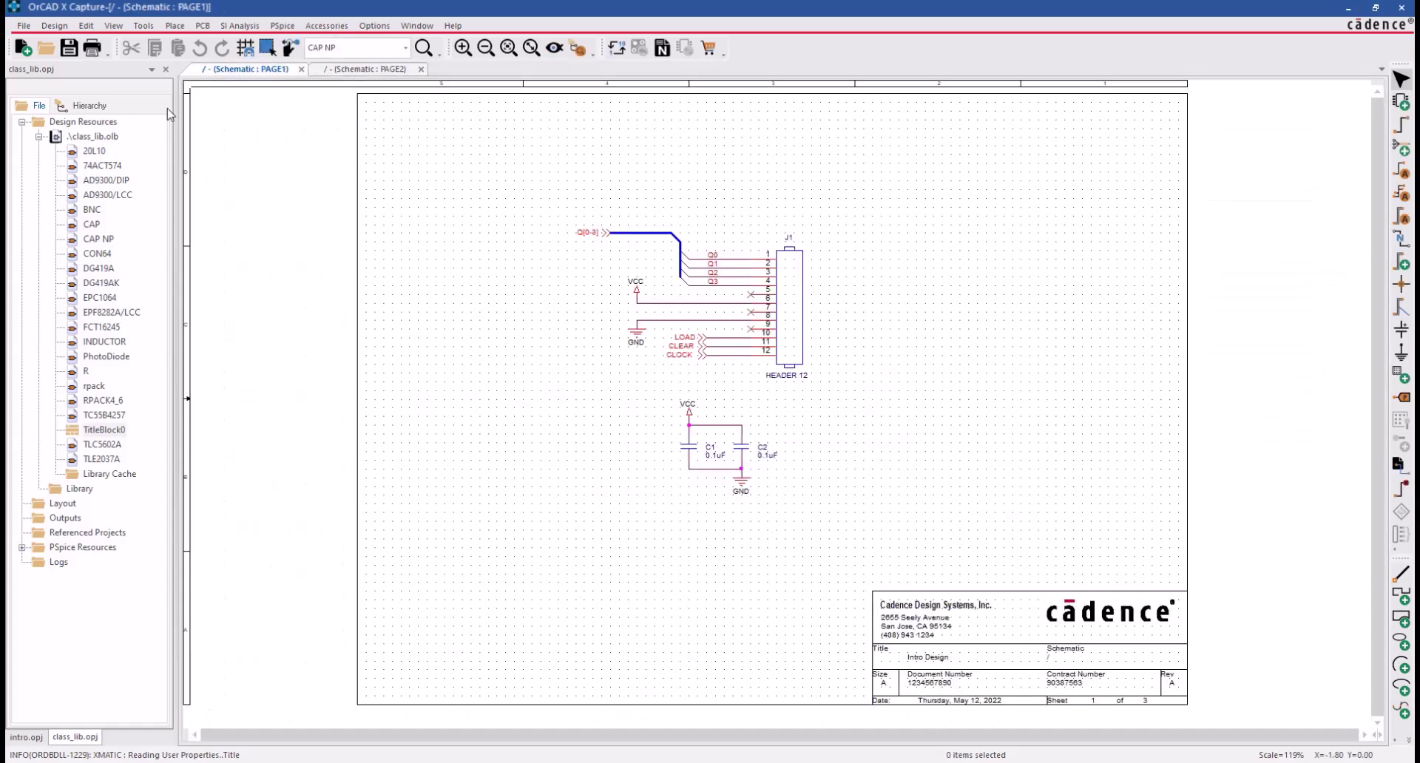
pyautogui.click(25, 736)
pyautogui.click(374, 25)
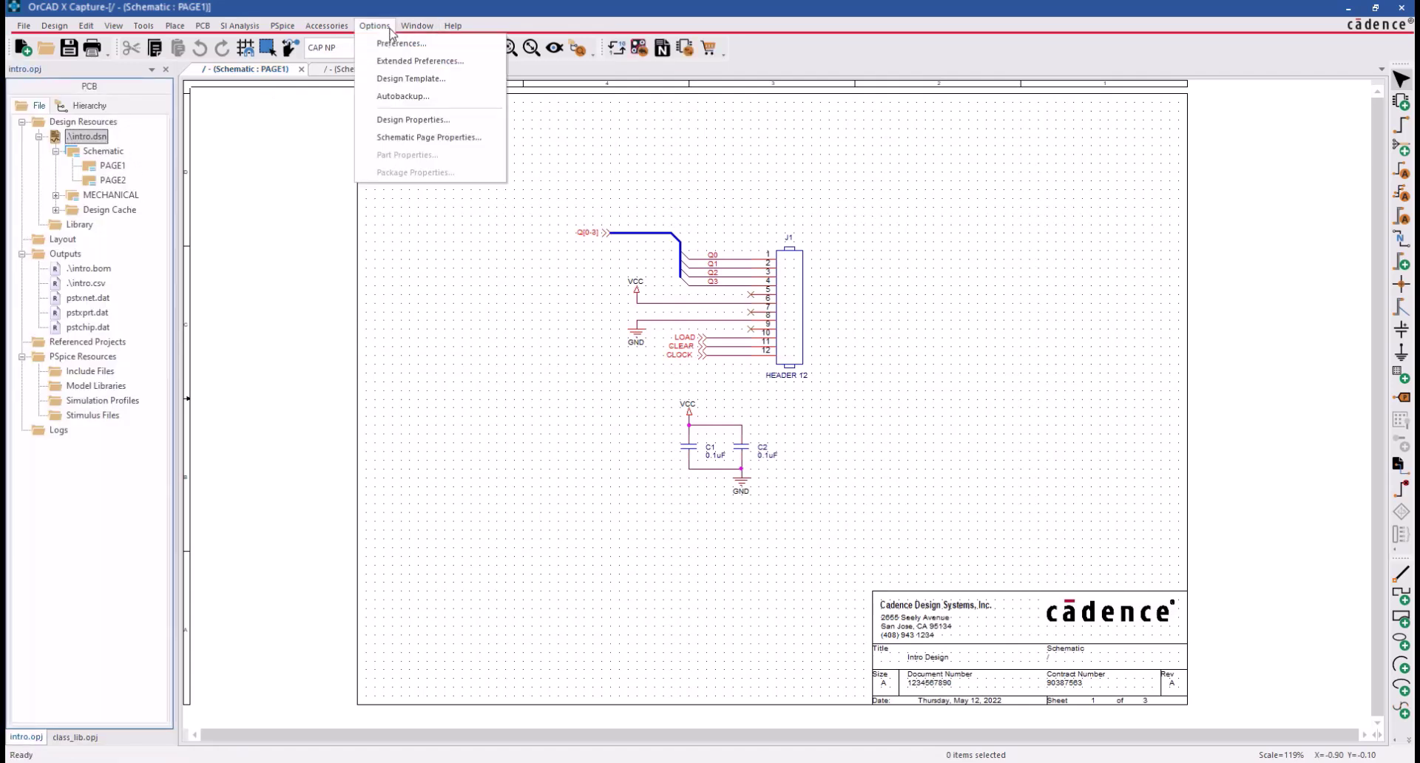
pyautogui.click(400, 82)
pyautogui.click(568, 263)
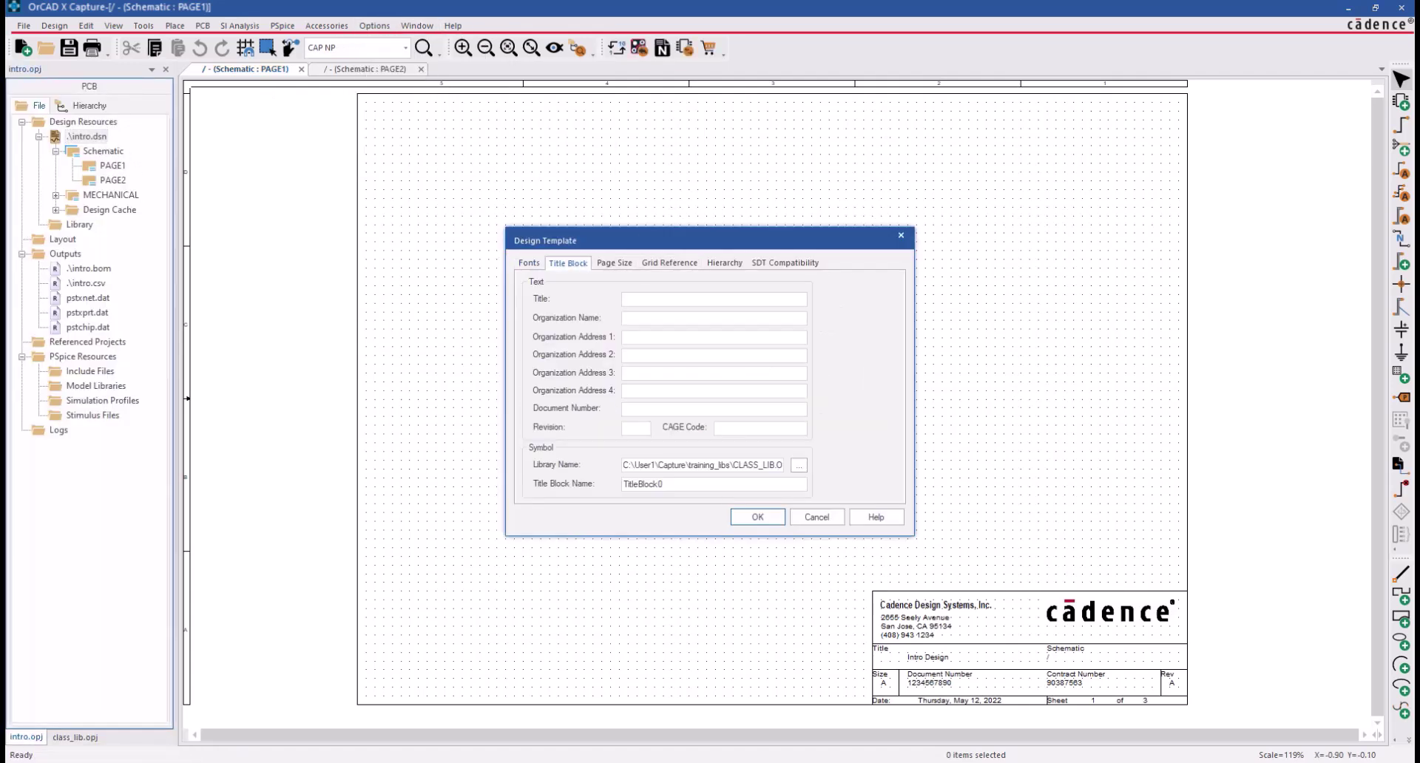
# Enter title My_New_Project, the organization name, and both organization address lines.
pyautogui.click(666, 299)
pyautogui.write('My_New_Project')
pyautogui.click(650, 318)
pyautogui.write('Cadence Design System, Inc.')
pyautogui.press('Tab')
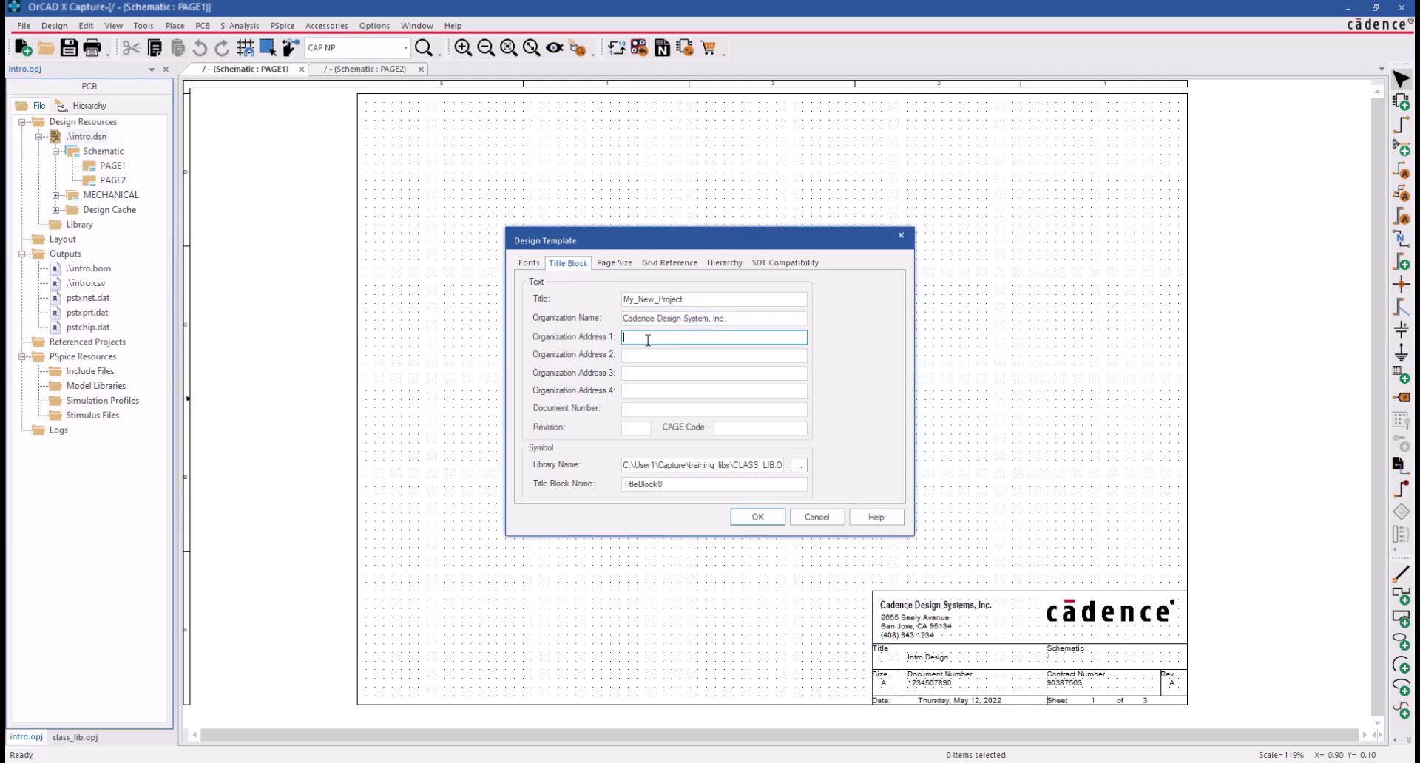
pyautogui.write('2655 Seely Avenue')
pyautogui.press('Tab')
pyautogui.write('San Jose, CA.95134')
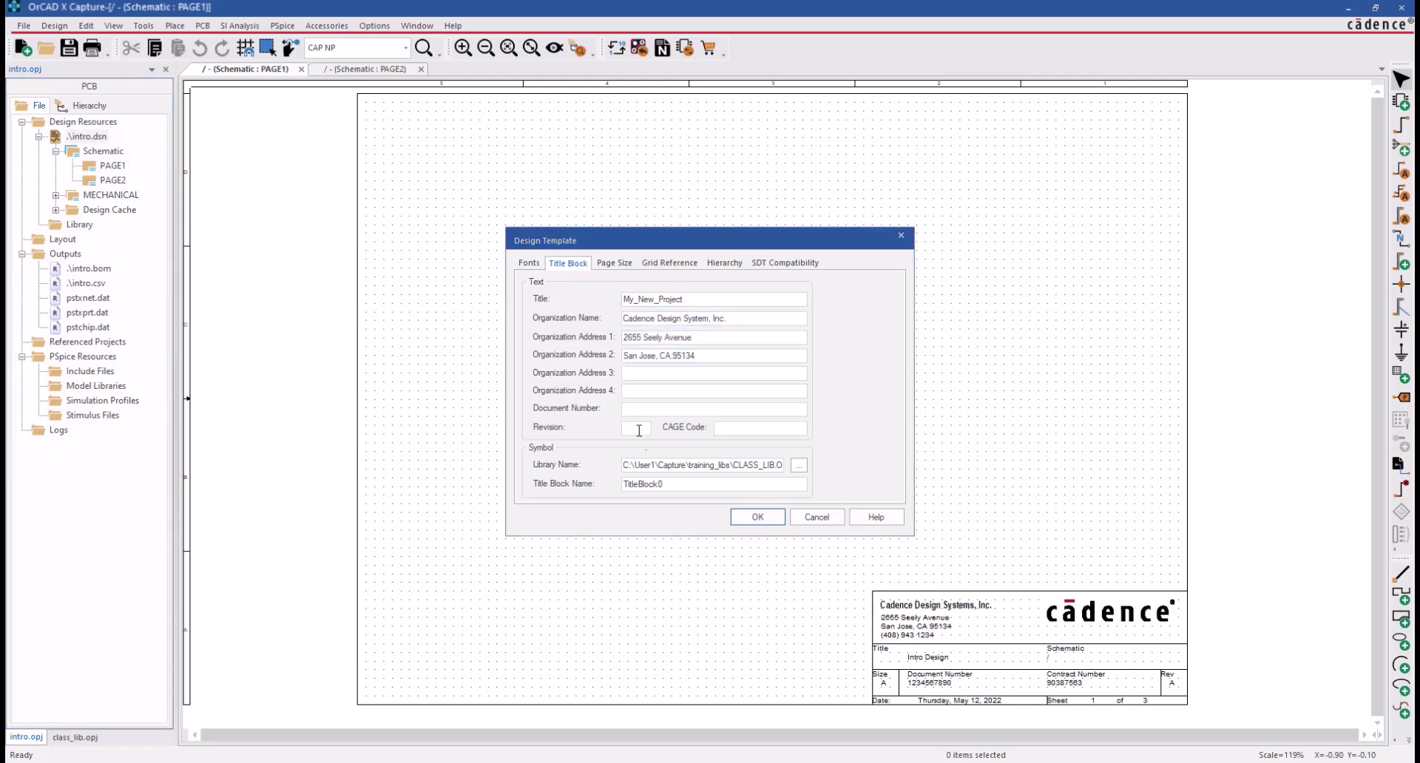
# Fill in document number CDS-12345, revision B and the CAGE code, then apply the settings.
pyautogui.click(638, 409)
pyautogui.write('CDS-12345')
pyautogui.click(637, 428)
pyautogui.write('B')
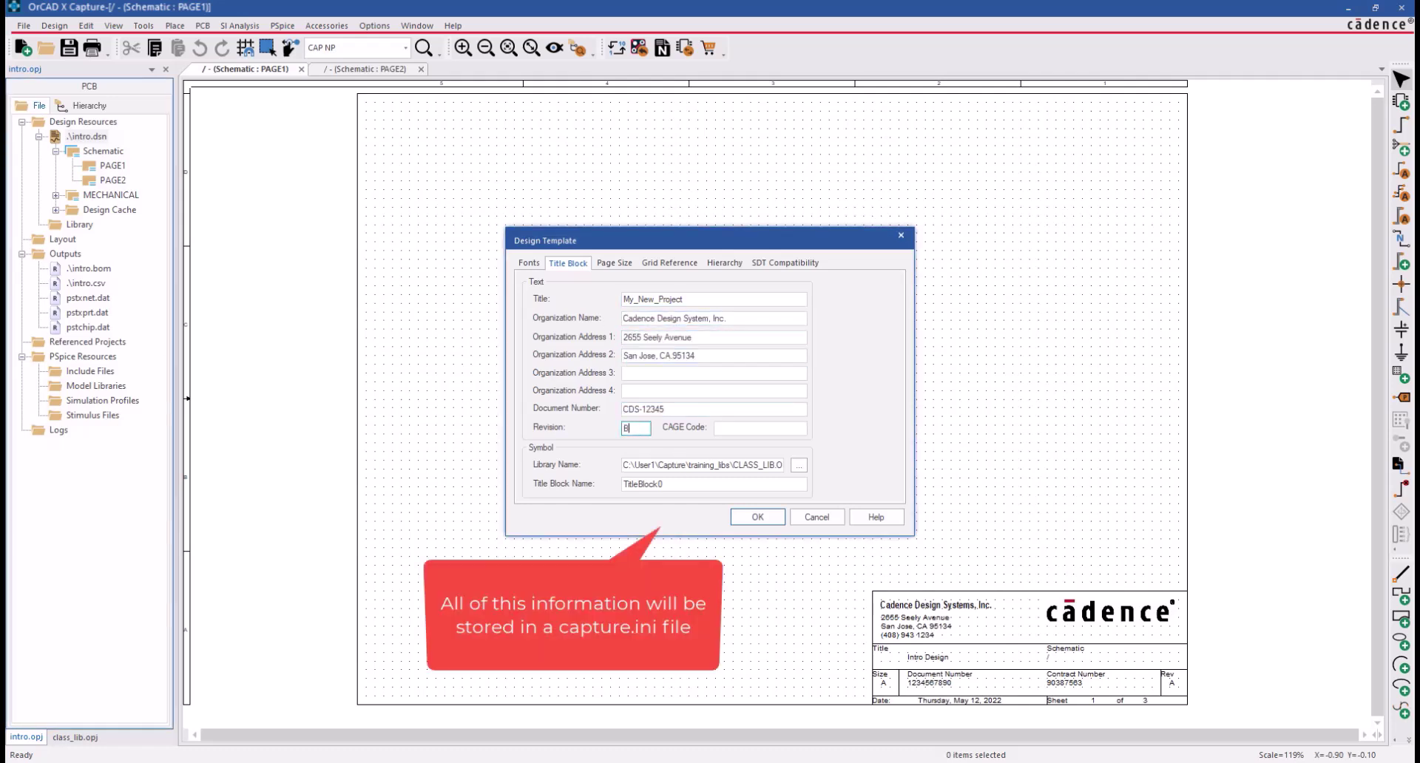
pyautogui.press('Tab')
pyautogui.write('US98765')
pyautogui.click(779, 522)
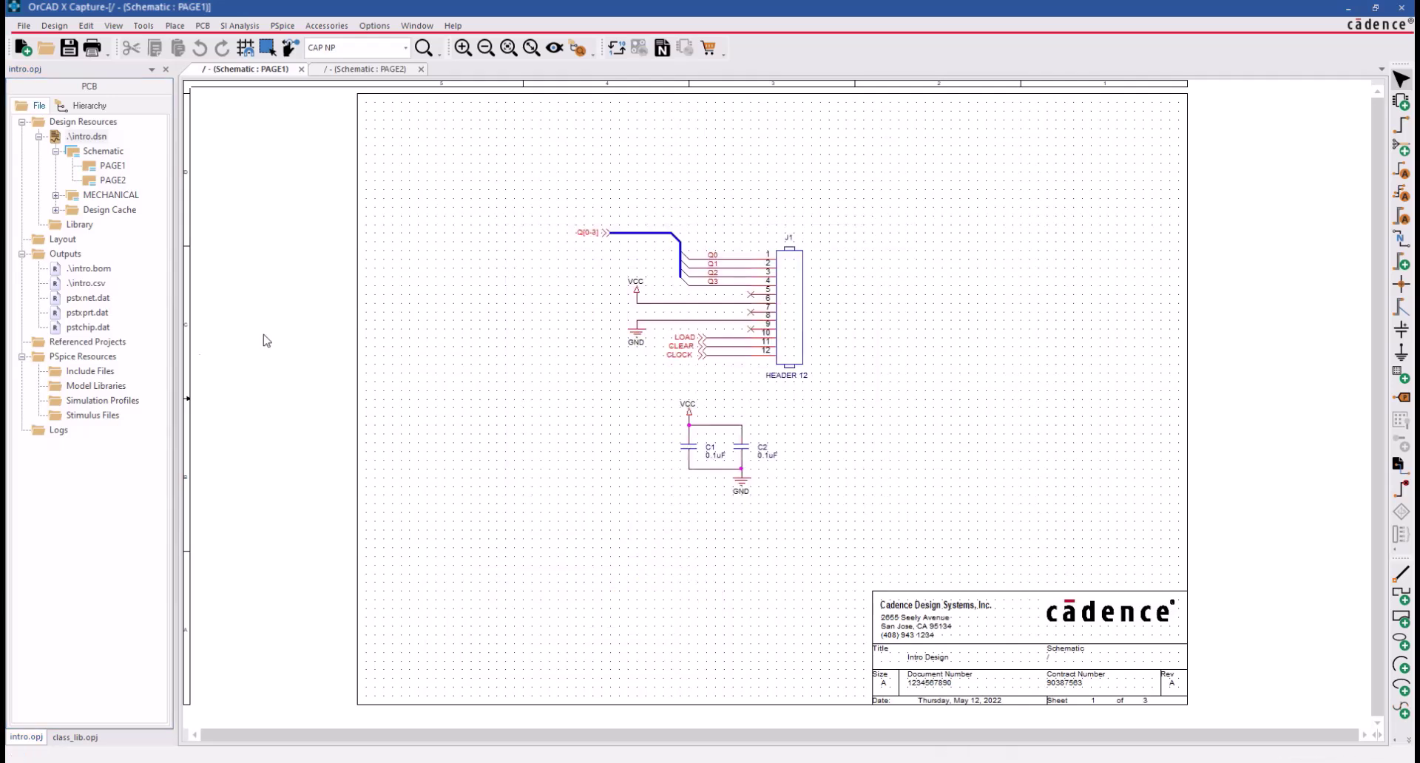
pyautogui.click(375, 27)
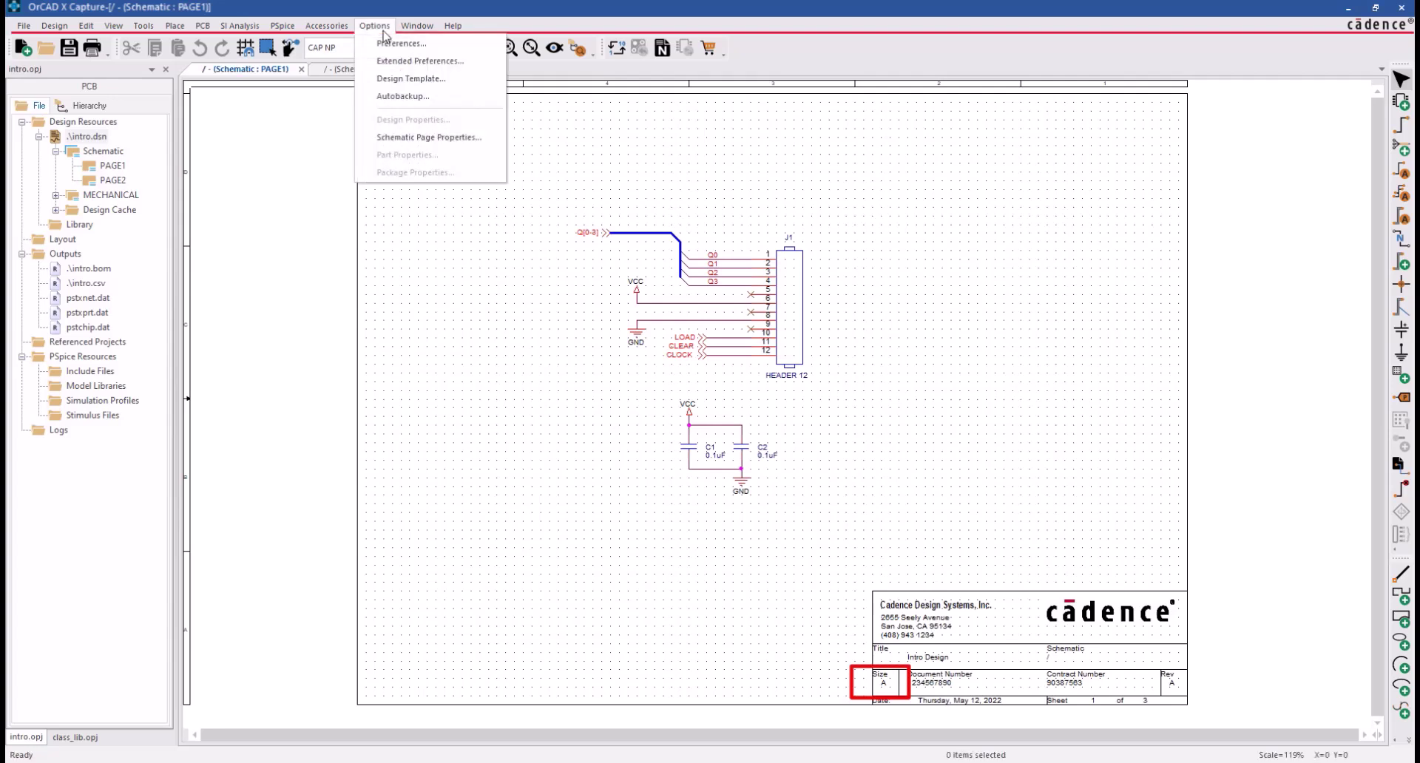
# On Page Size, switch units to millimetres and back to inches, then enter 2 for pin-to-pin spacing.
pyautogui.click(392, 79)
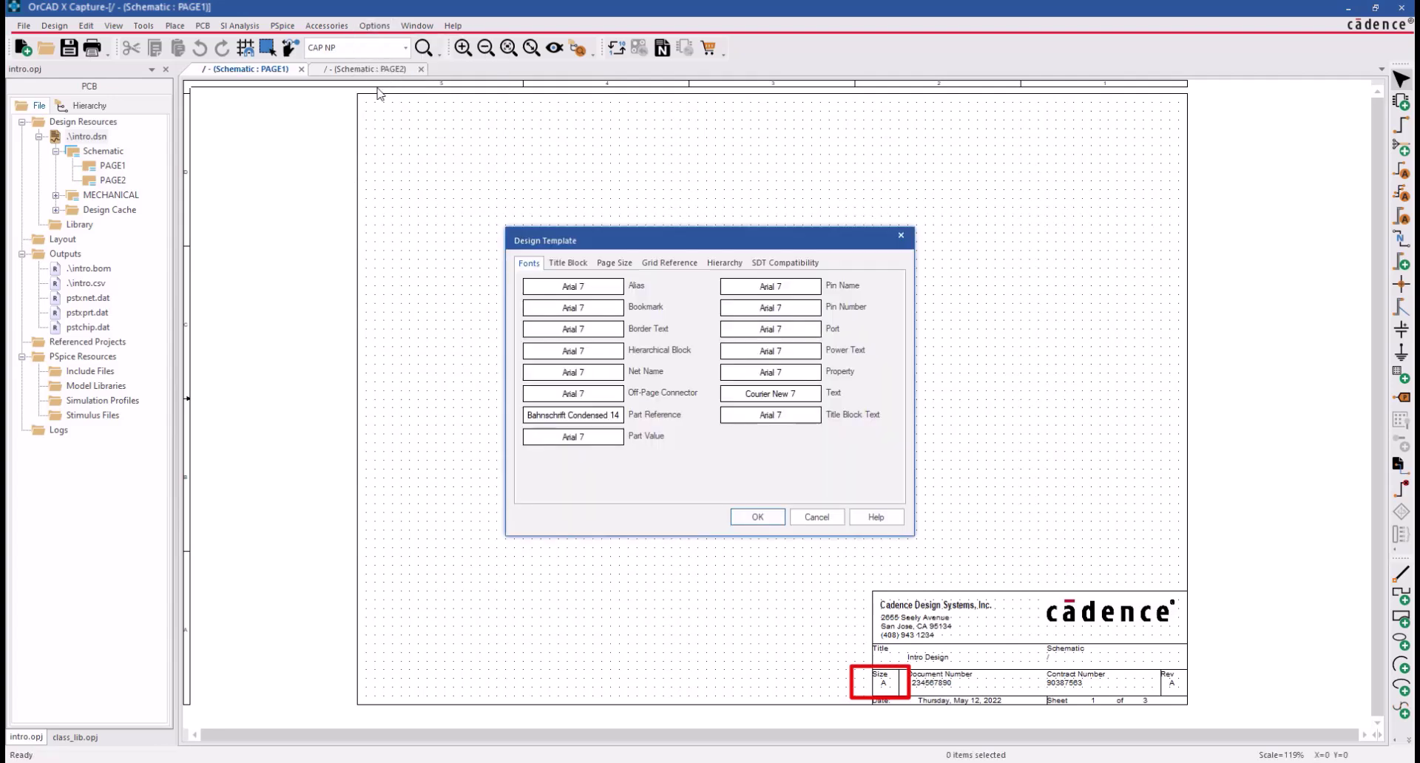
pyautogui.click(625, 265)
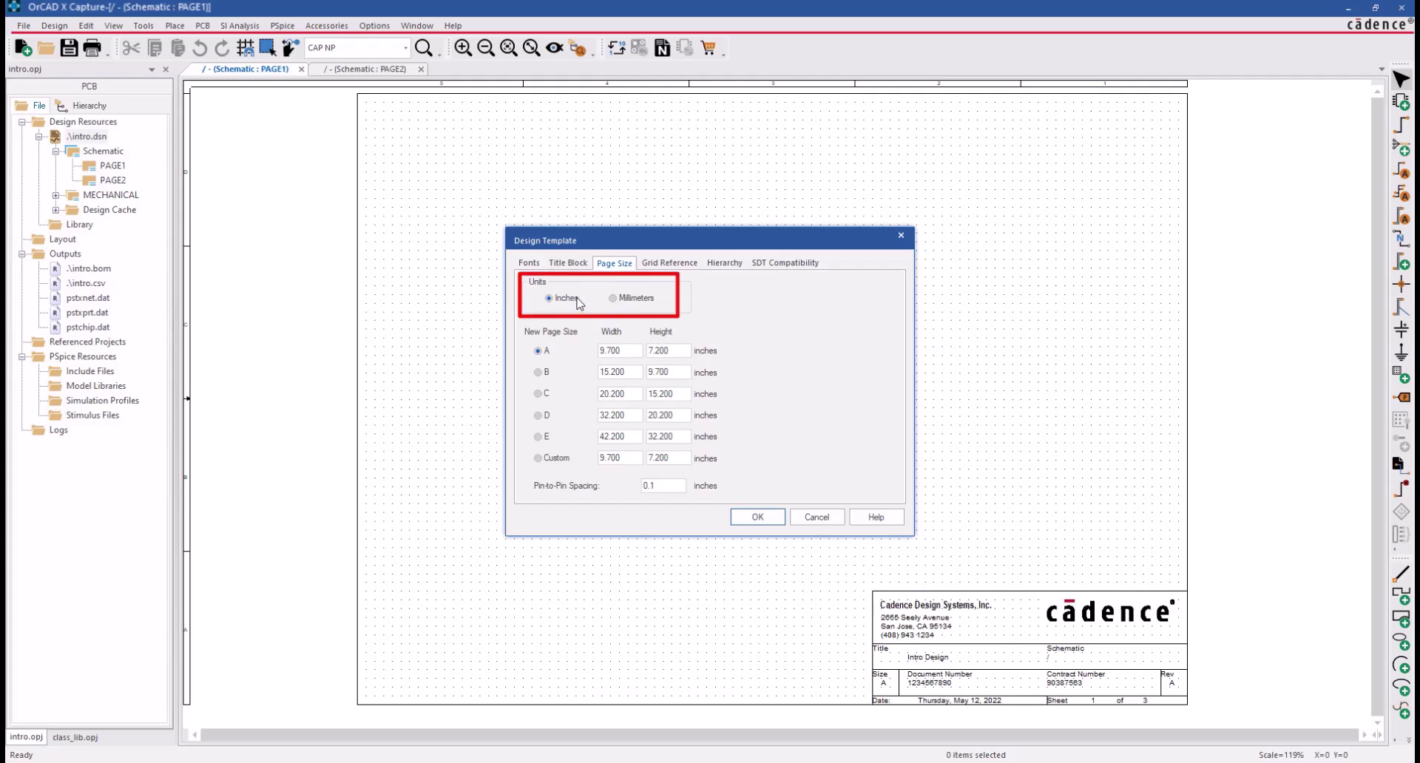
pyautogui.click(634, 301)
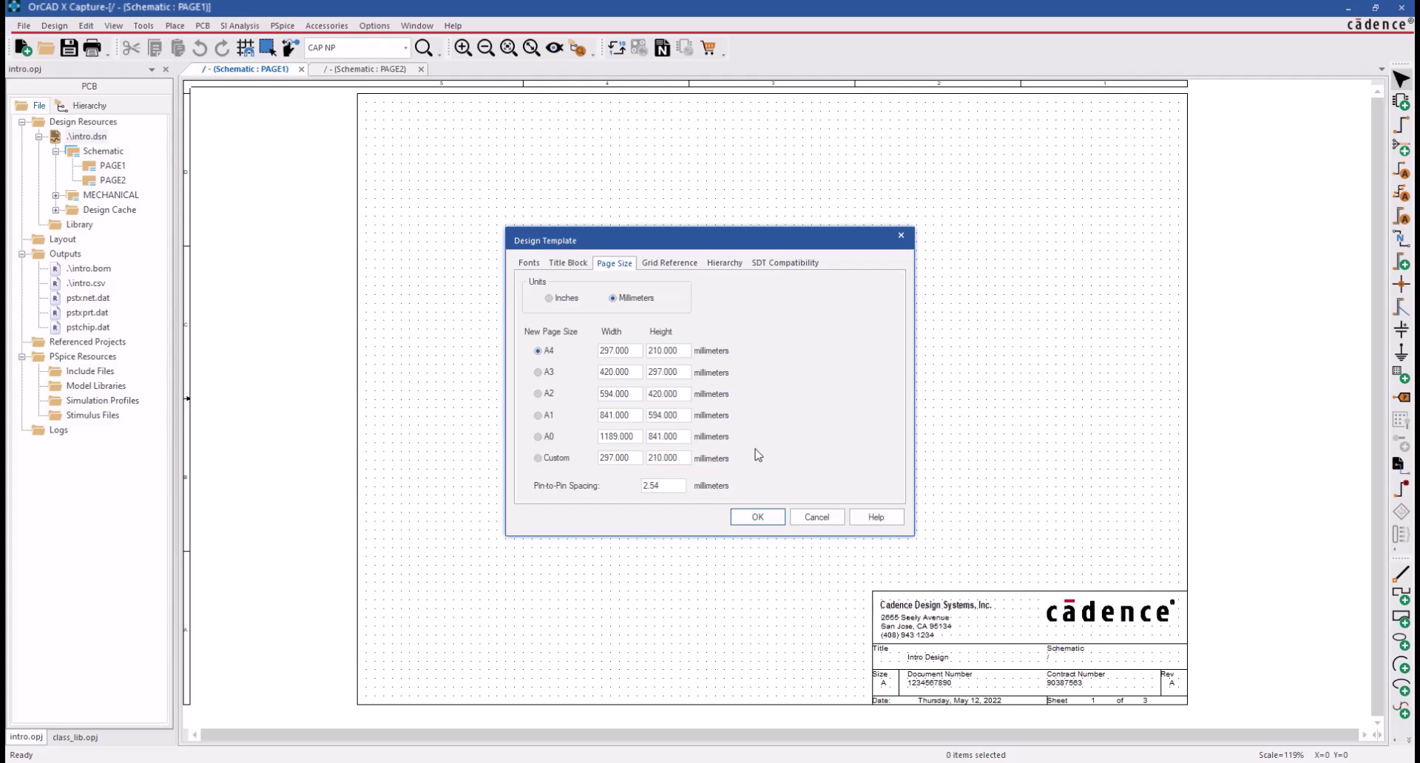
pyautogui.click(568, 298)
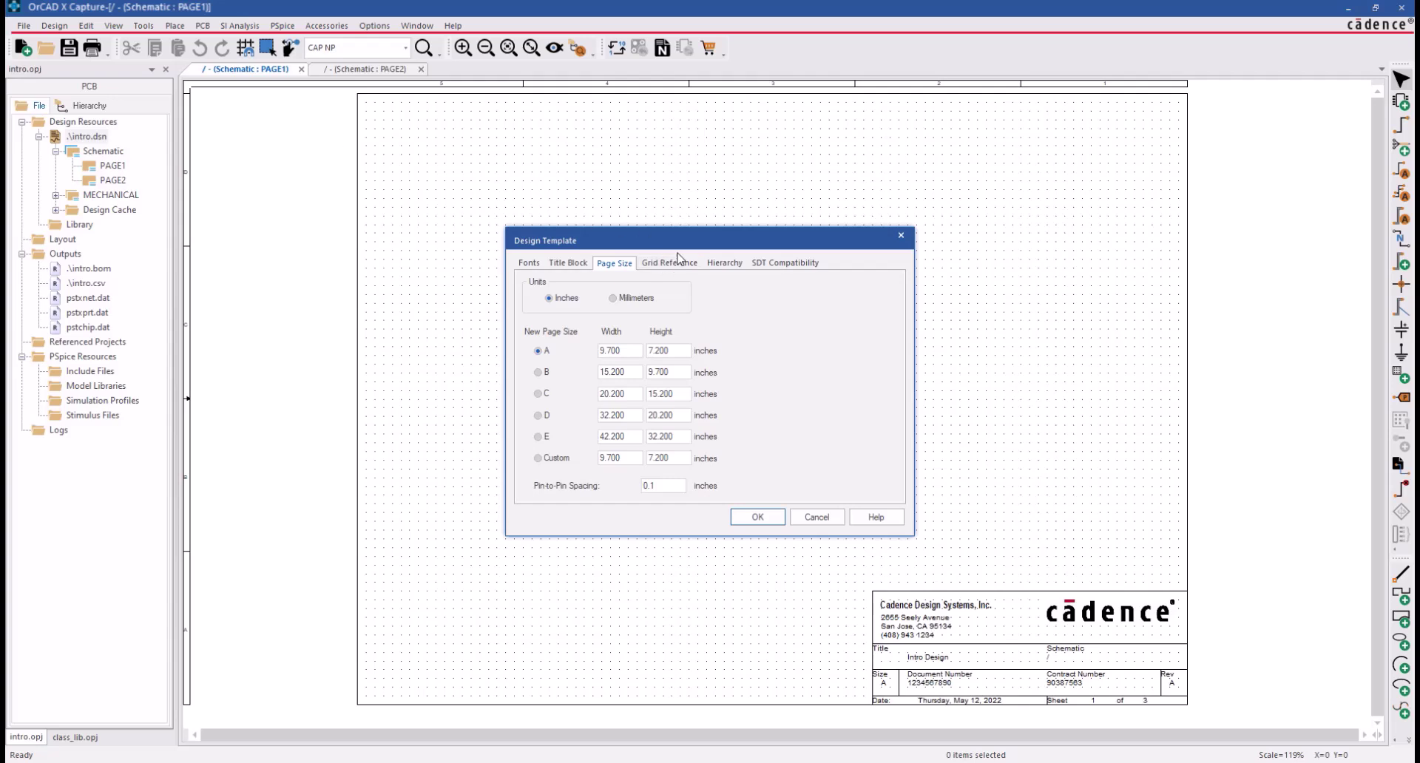
pyautogui.moveTo(690, 241)
pyautogui.mouseDown()
pyautogui.moveTo(1000, 225)
pyautogui.moveTo(1012, 200)
pyautogui.mouseUp()
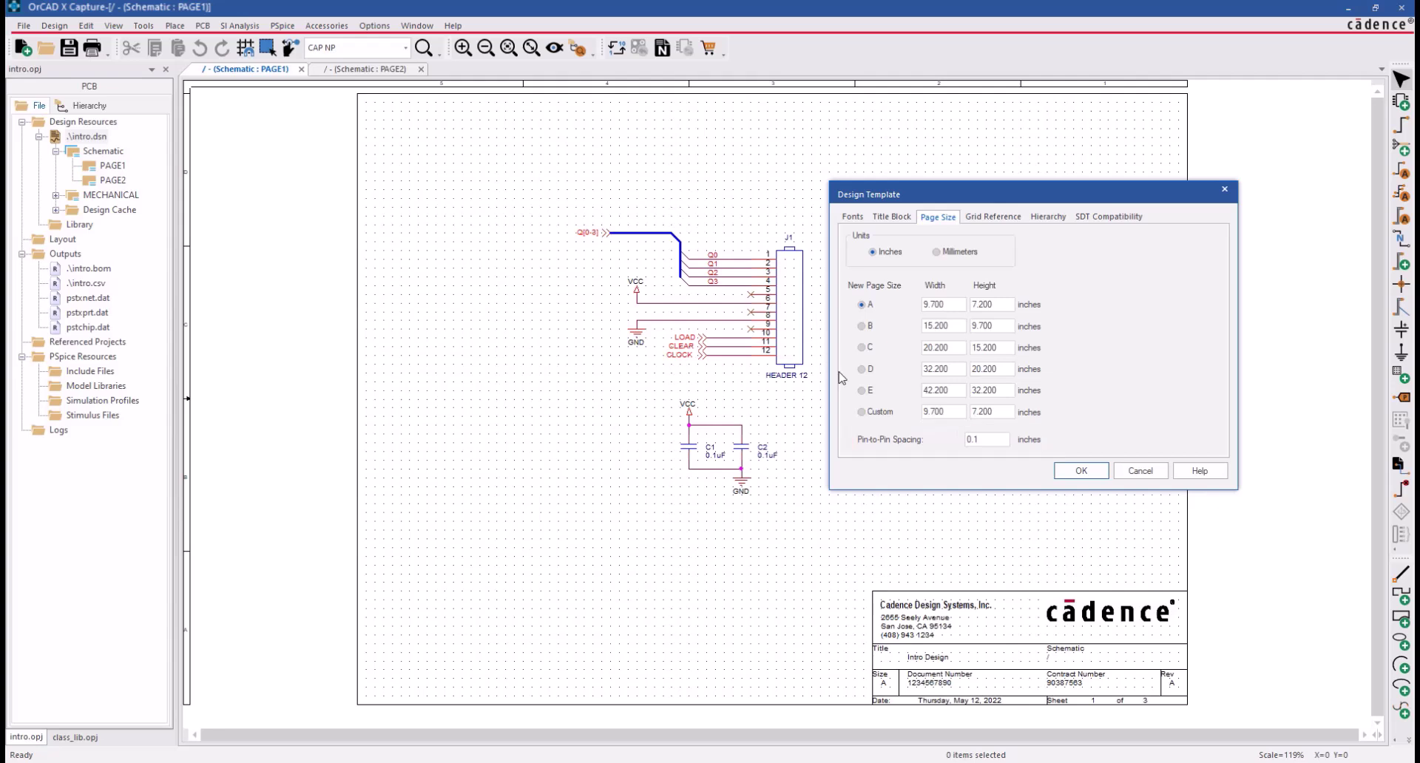
pyautogui.click(987, 440)
pyautogui.write('2')
# On Grid Reference, toggle vertical numbering ascending then descending, and set both widths to 0.1.
pyautogui.click(1018, 217)
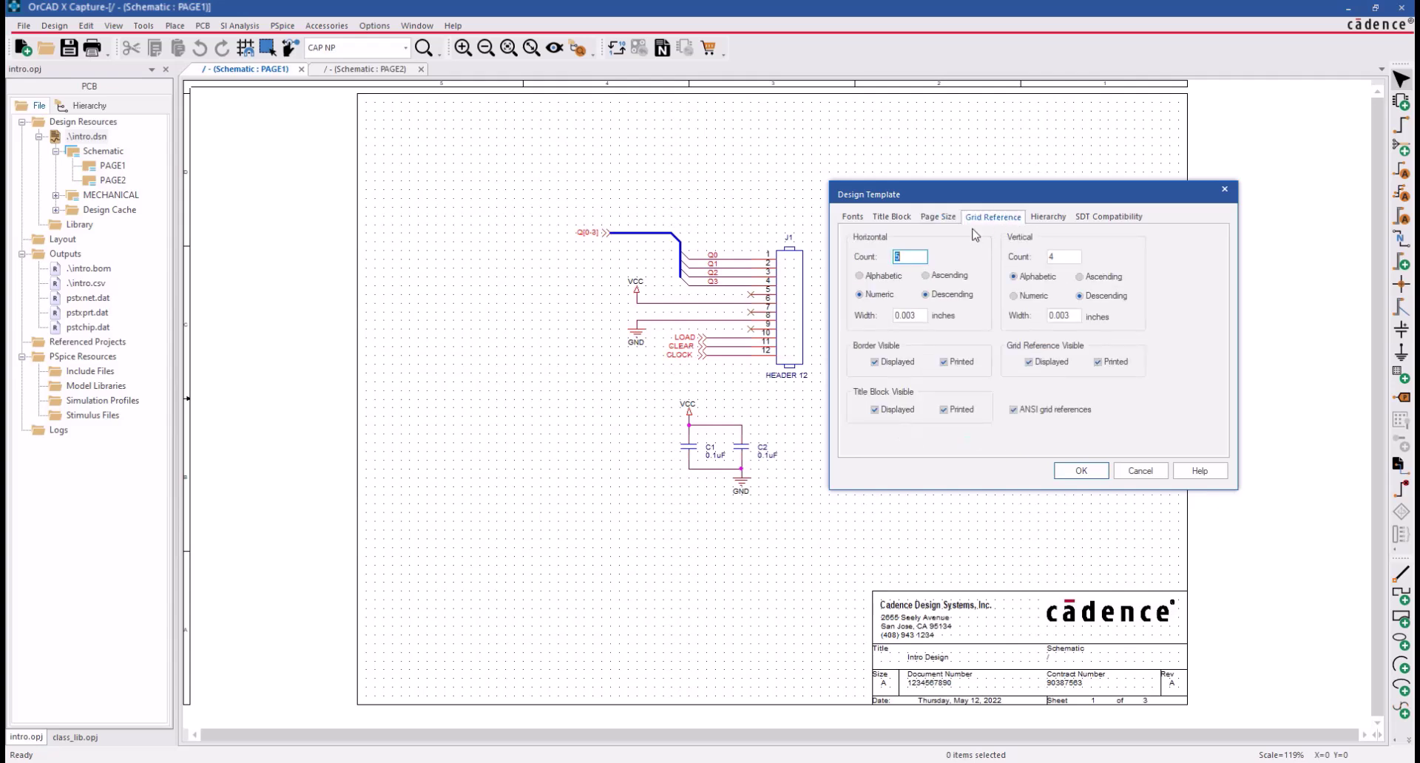
pyautogui.click(915, 259)
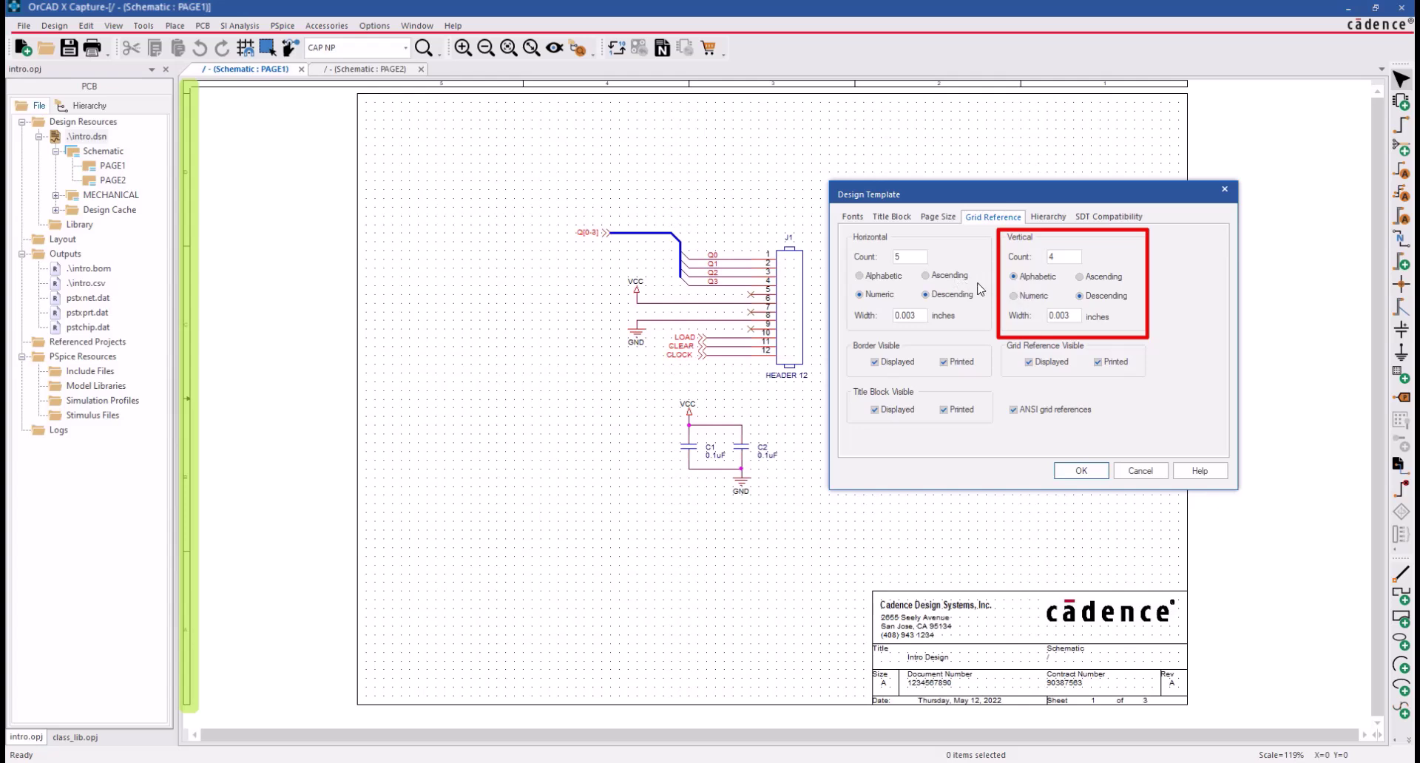
pyautogui.click(1111, 278)
pyautogui.click(1106, 299)
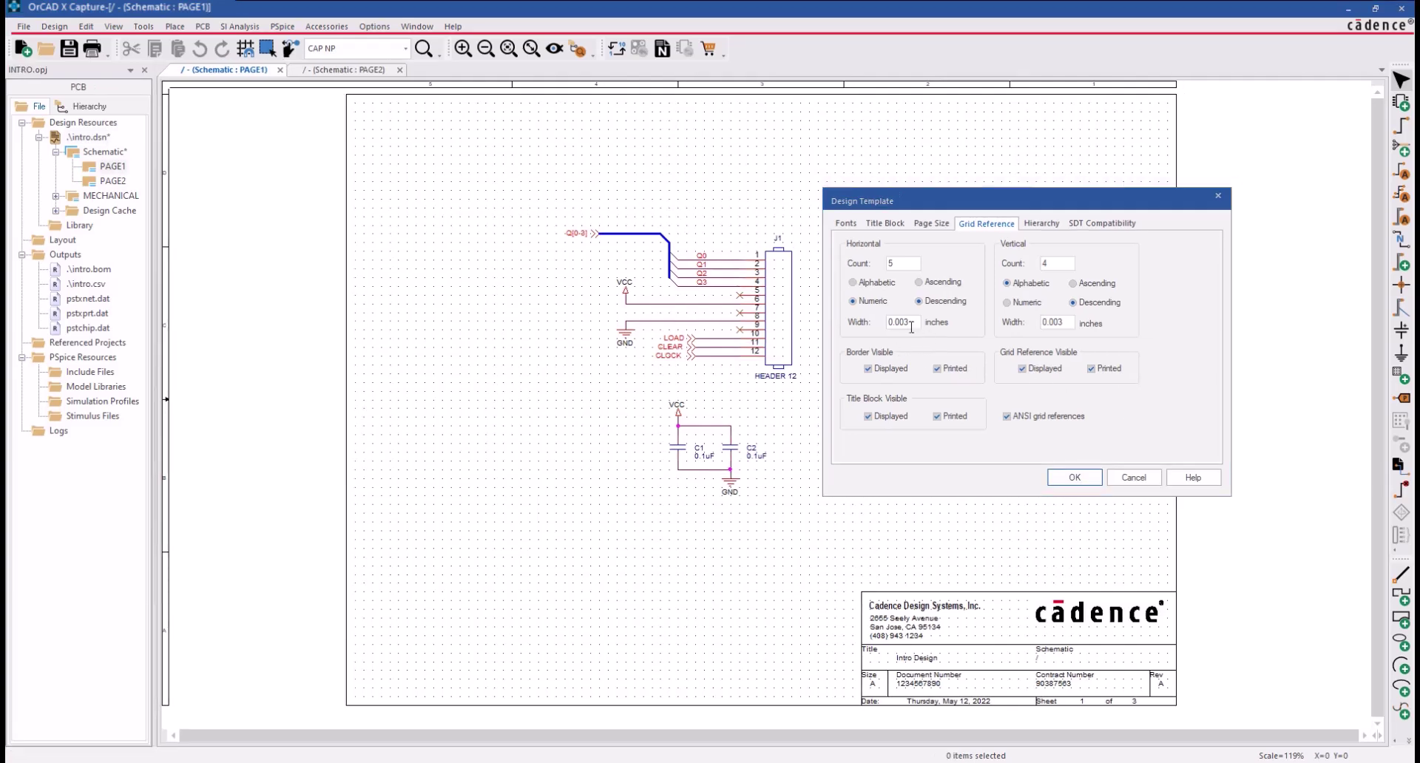
pyautogui.click(920, 323)
pyautogui.doubleClick(898, 322)
pyautogui.write('0.1')
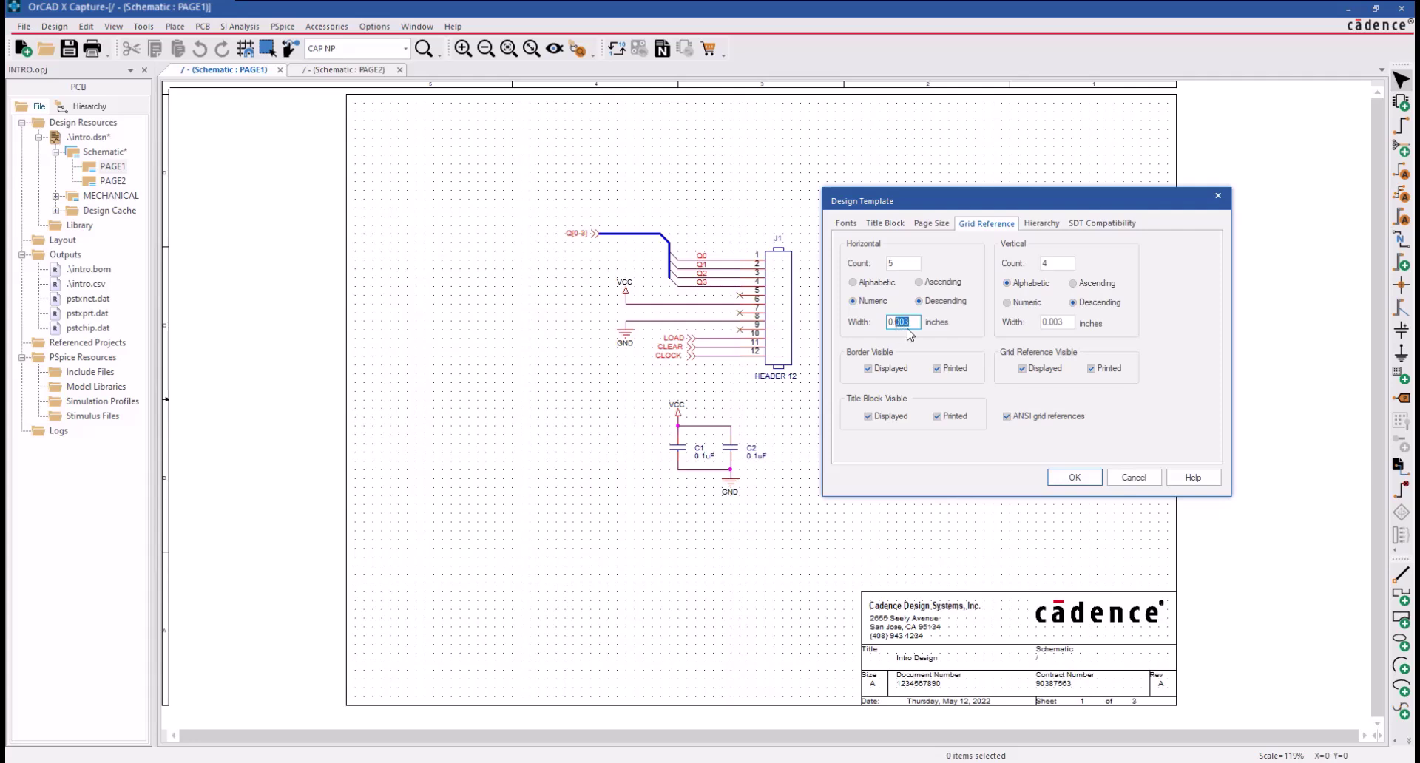
pyautogui.doubleClick(1065, 323)
pyautogui.write('0.1')
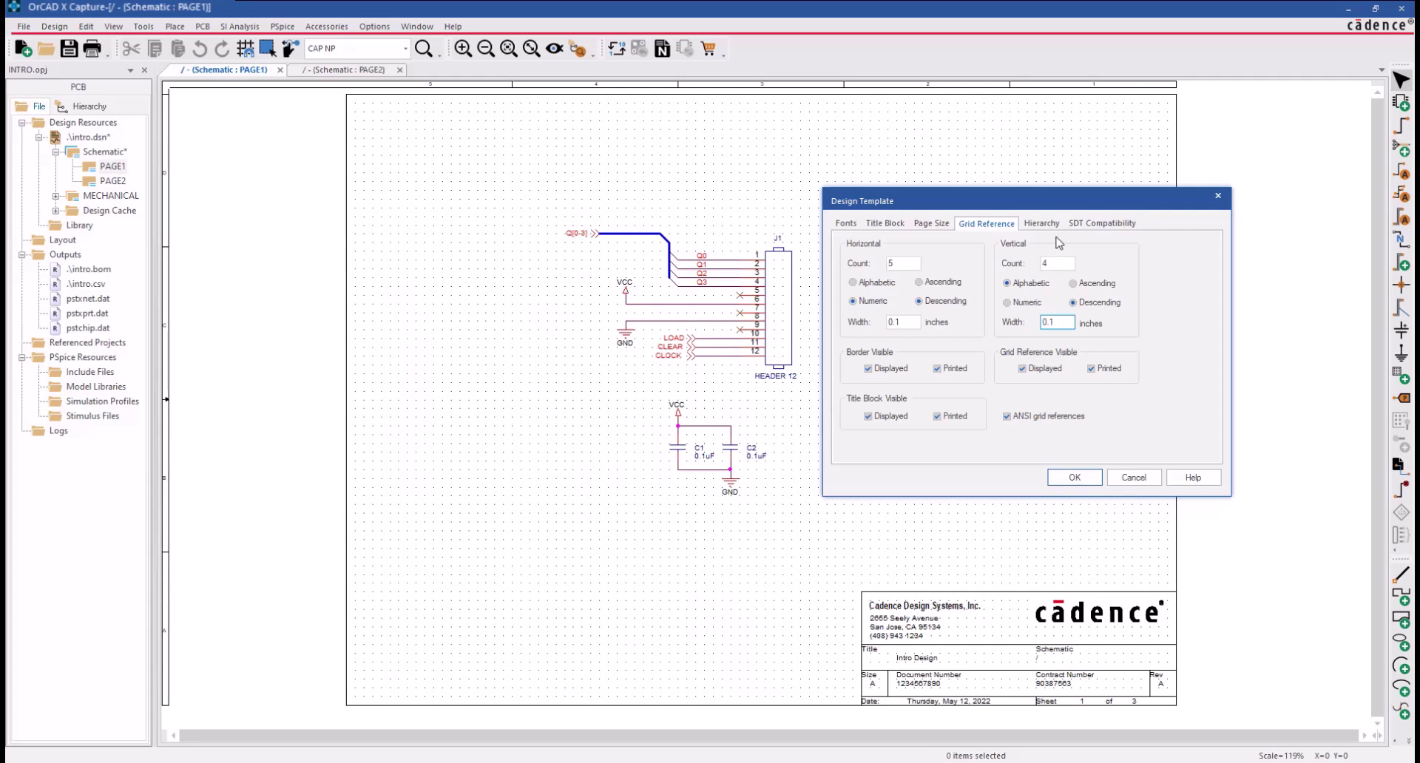
# Look over the Hierarchy and SDT Compatibility settings, then save the Design Template with OK.
pyautogui.click(1041, 223)
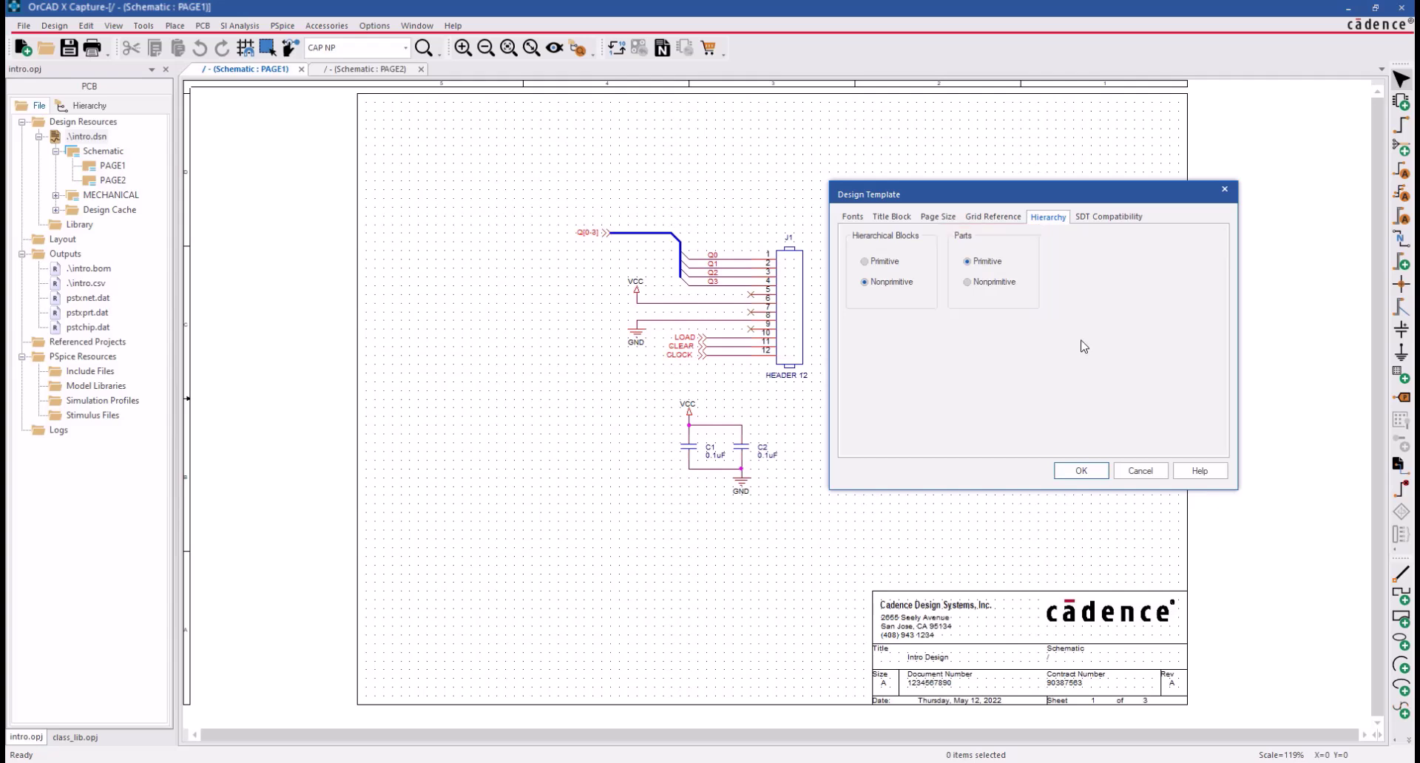
pyautogui.click(1132, 222)
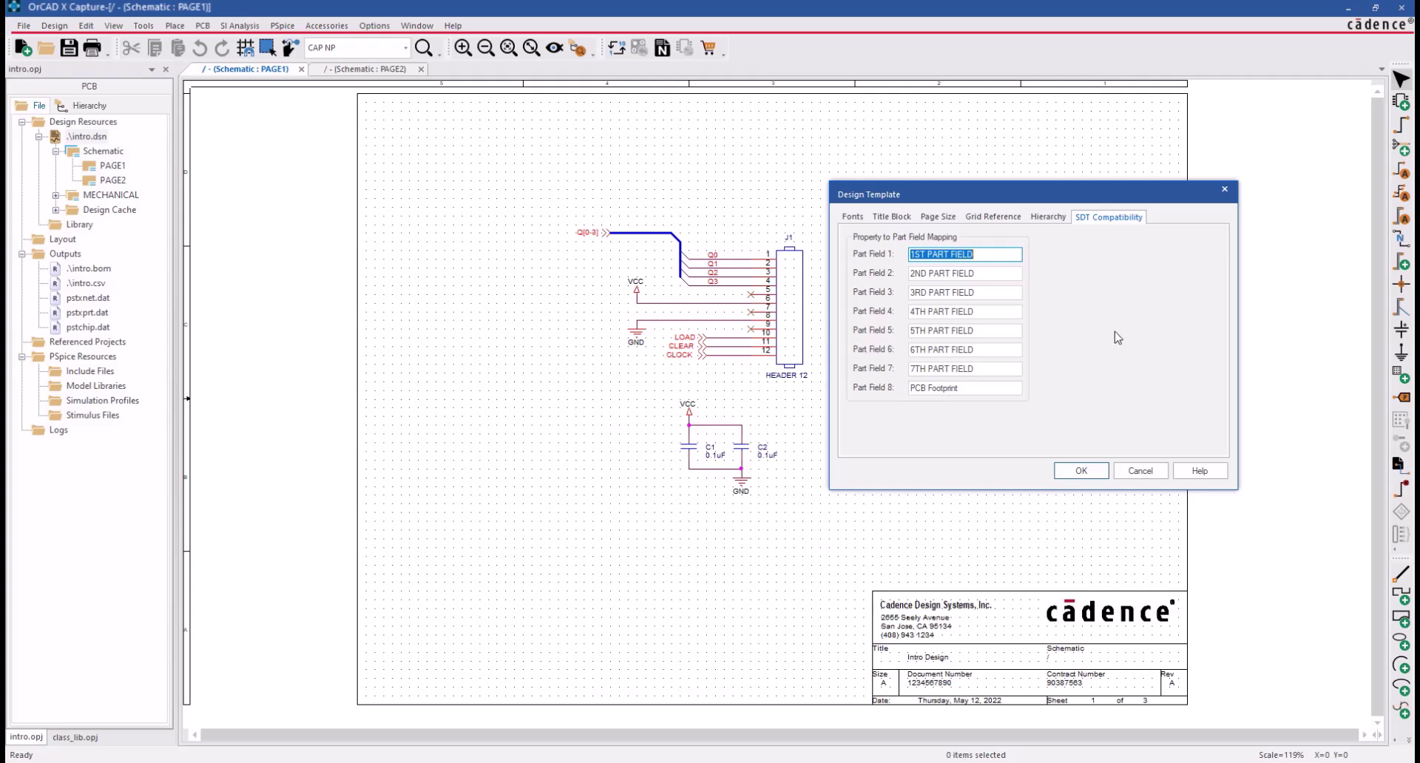
pyautogui.click(1080, 470)
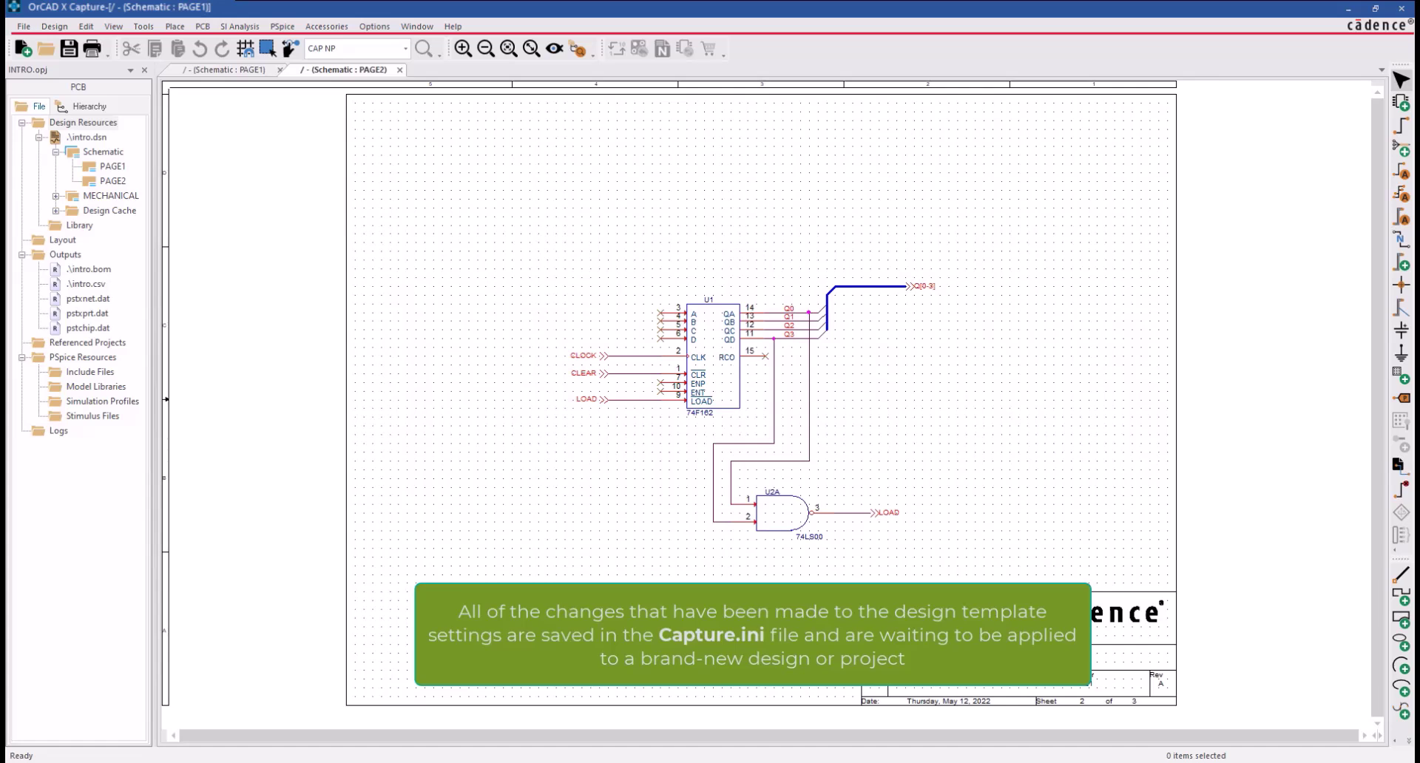
# Close the intro project and start a new project from the File menu.
pyautogui.click(144, 69)
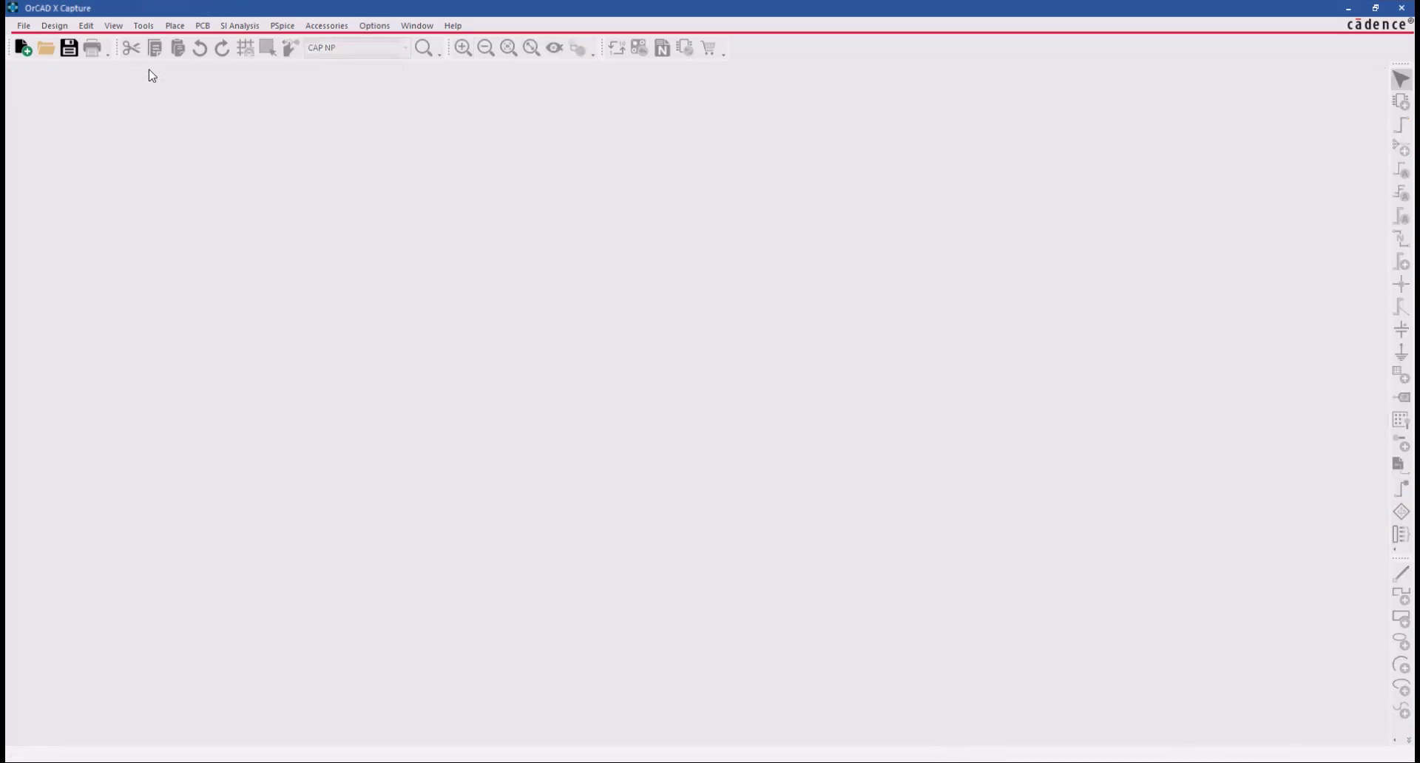
pyautogui.click(24, 26)
pyautogui.moveTo(33, 43)
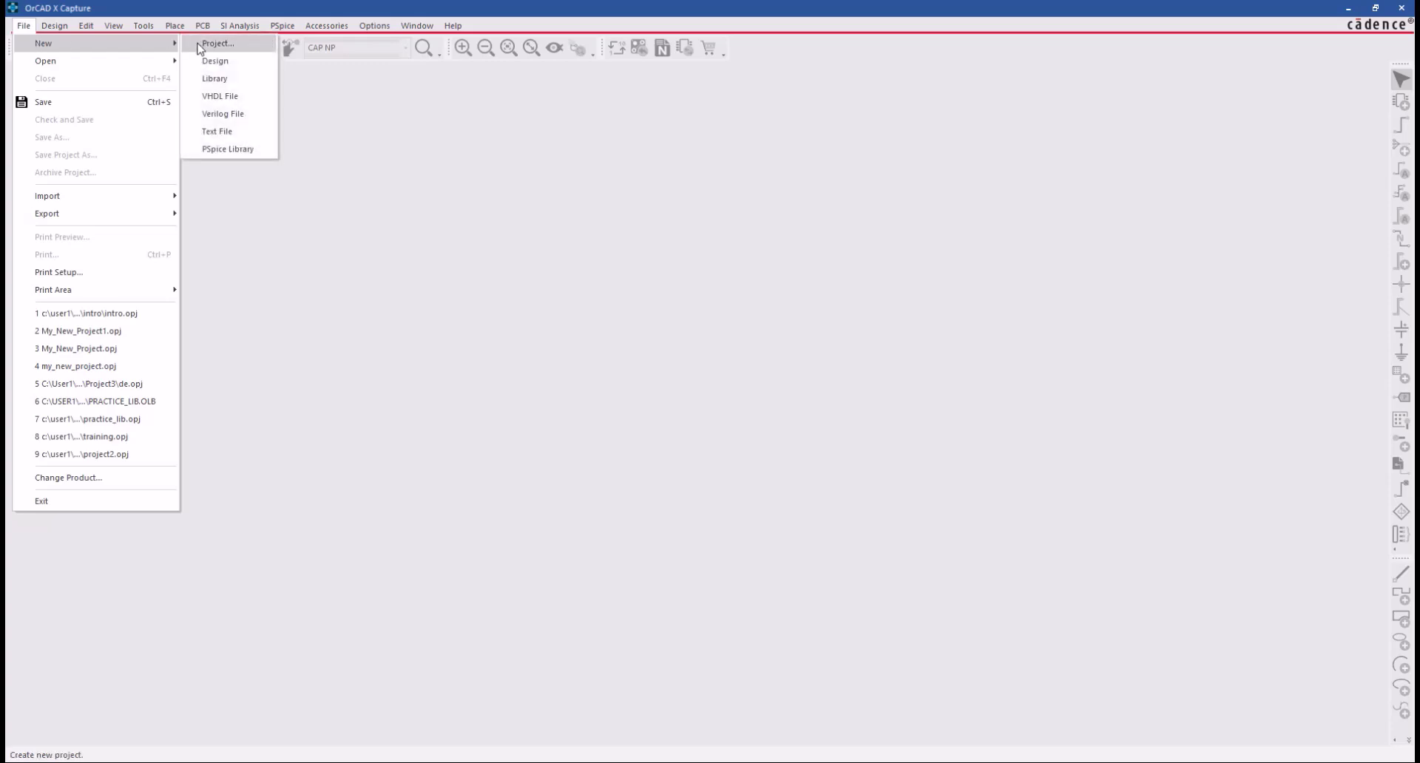
pyautogui.click(199, 44)
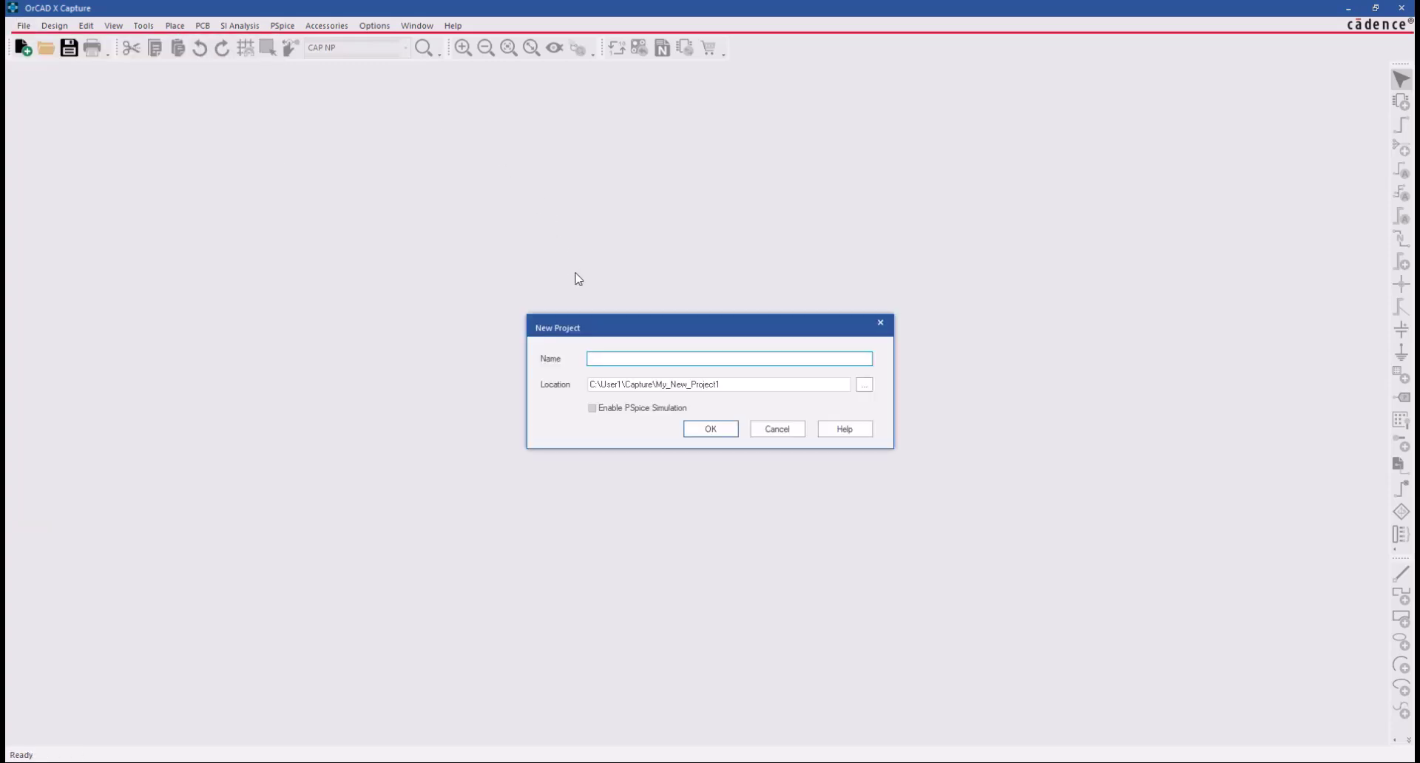
# Name the project My_New_Project, correct its location folder, and create it.
pyautogui.click(726, 390)
pyautogui.press('BackSpace')
pyautogui.moveTo(718, 390); pyautogui.dragTo(659, 397)
pyautogui.hotkey('ctrl', 'c')
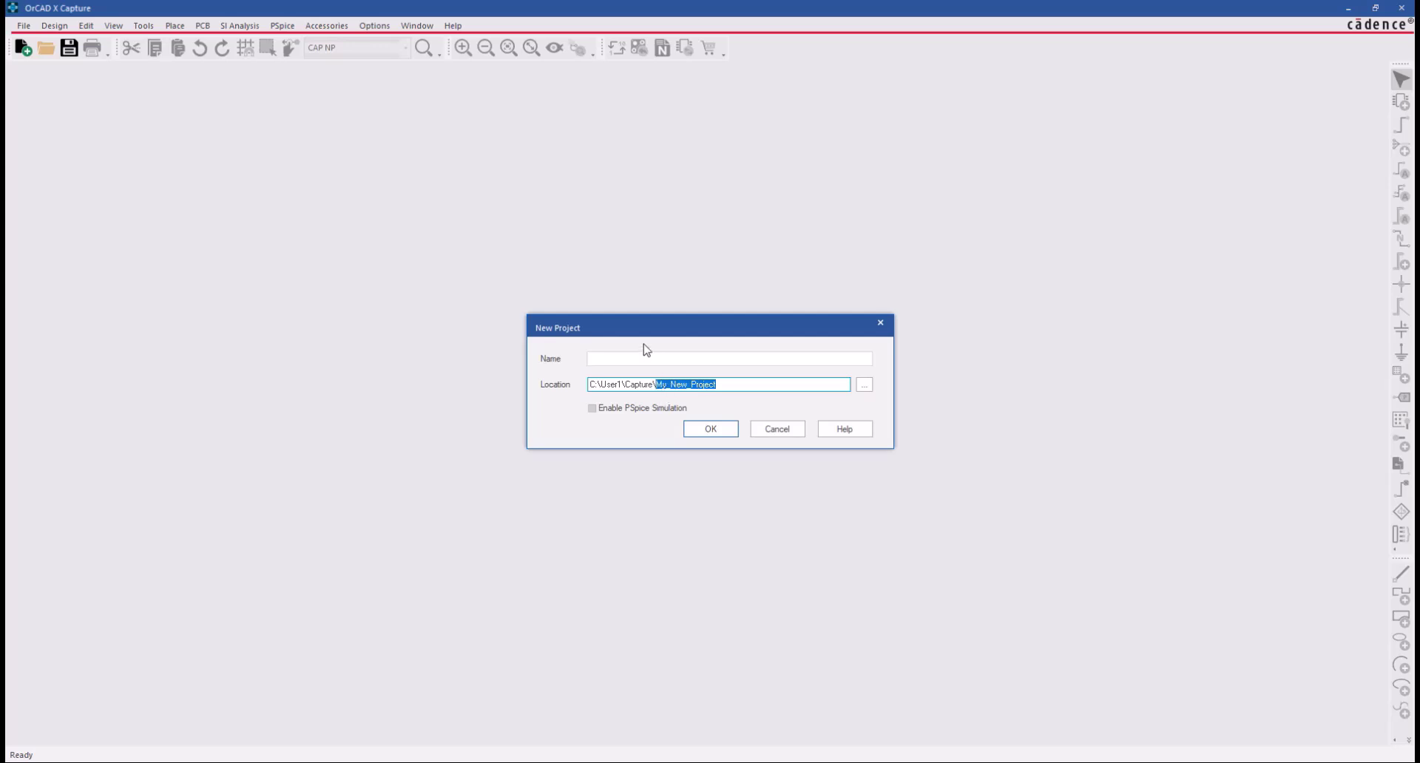
pyautogui.click(631, 359)
pyautogui.hotkey('ctrl', 'v')
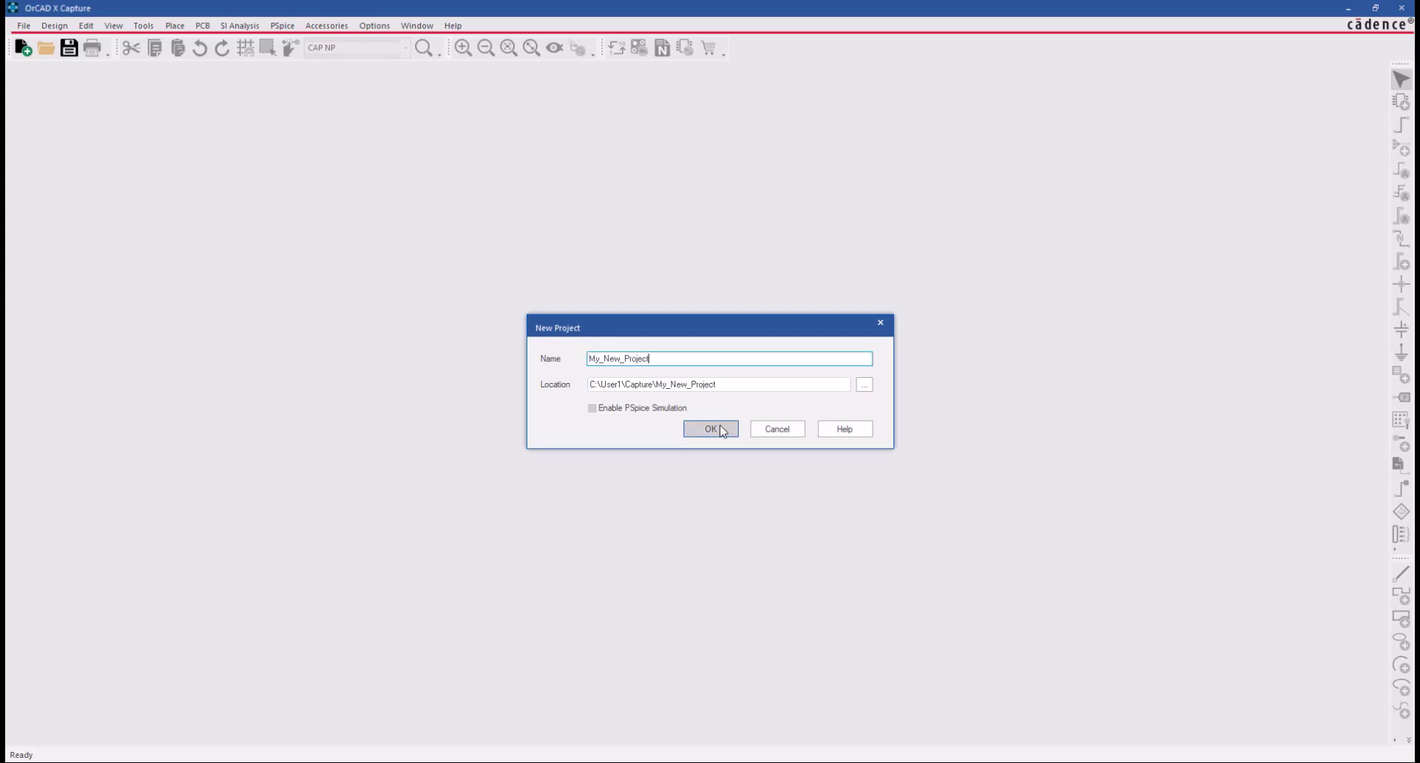
pyautogui.click(710, 429)
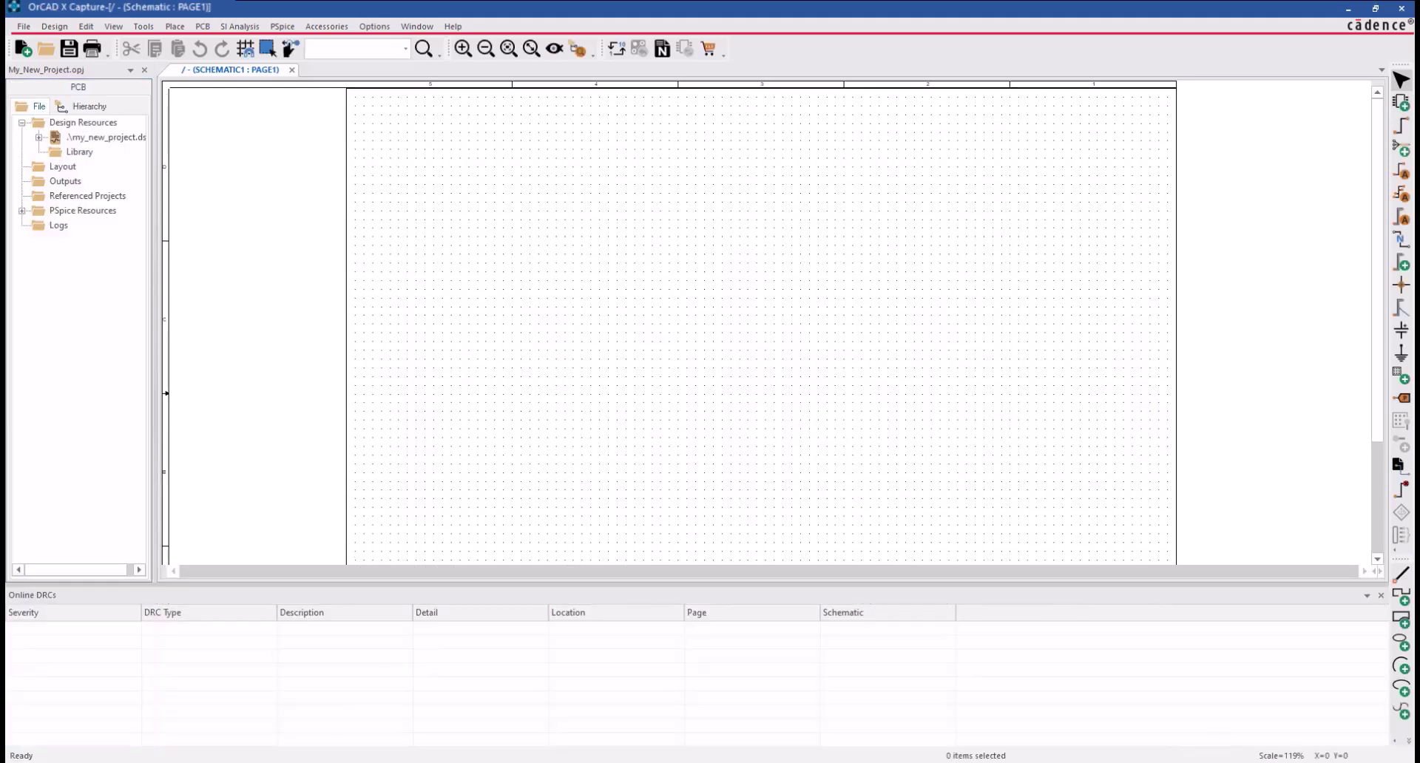
# Add the AMPLIFIER.olb library and place one AD8073 op-amp, U1A, on PAGE1.
pyautogui.click(1380, 595)
pyautogui.click(1406, 106)
pyautogui.click(1311, 243)
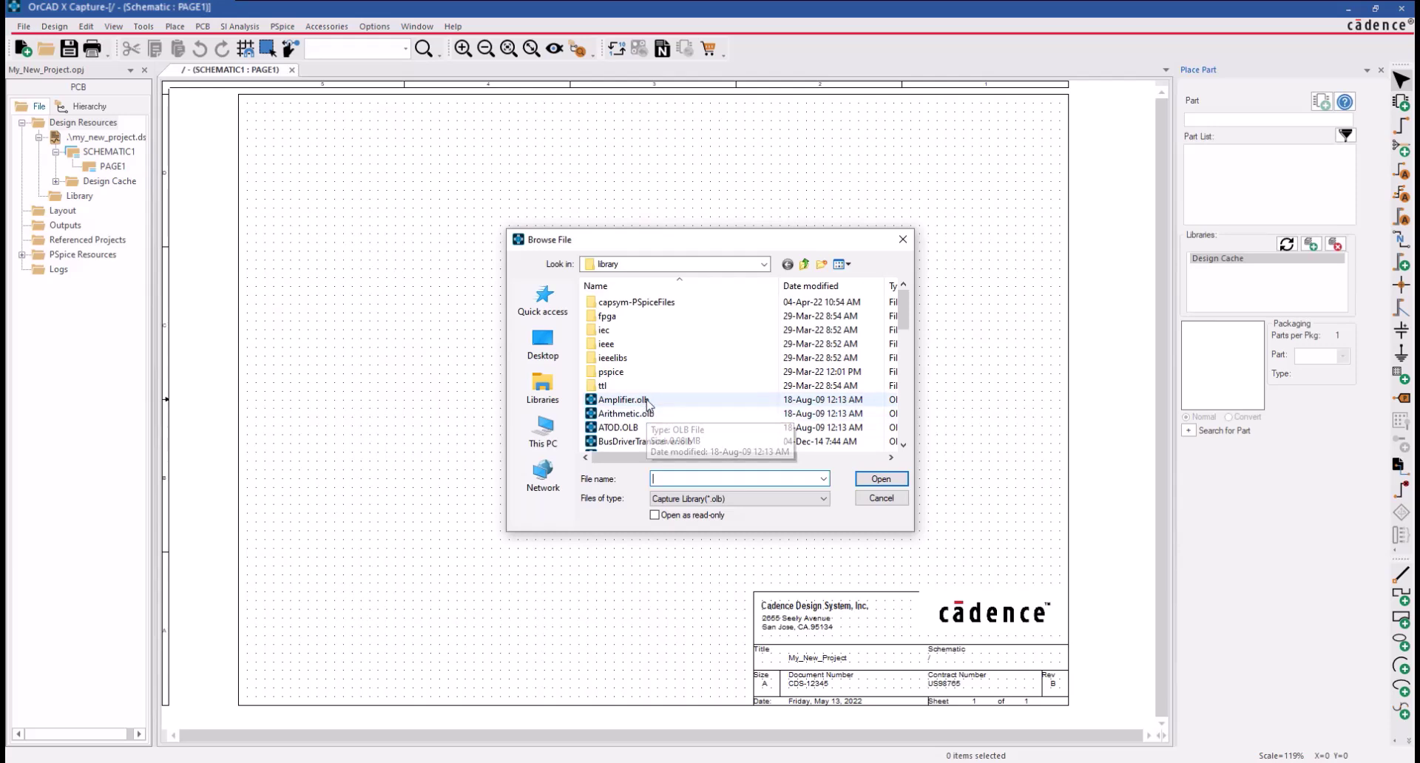
pyautogui.doubleClick(624, 399)
pyautogui.doubleClick(1204, 182)
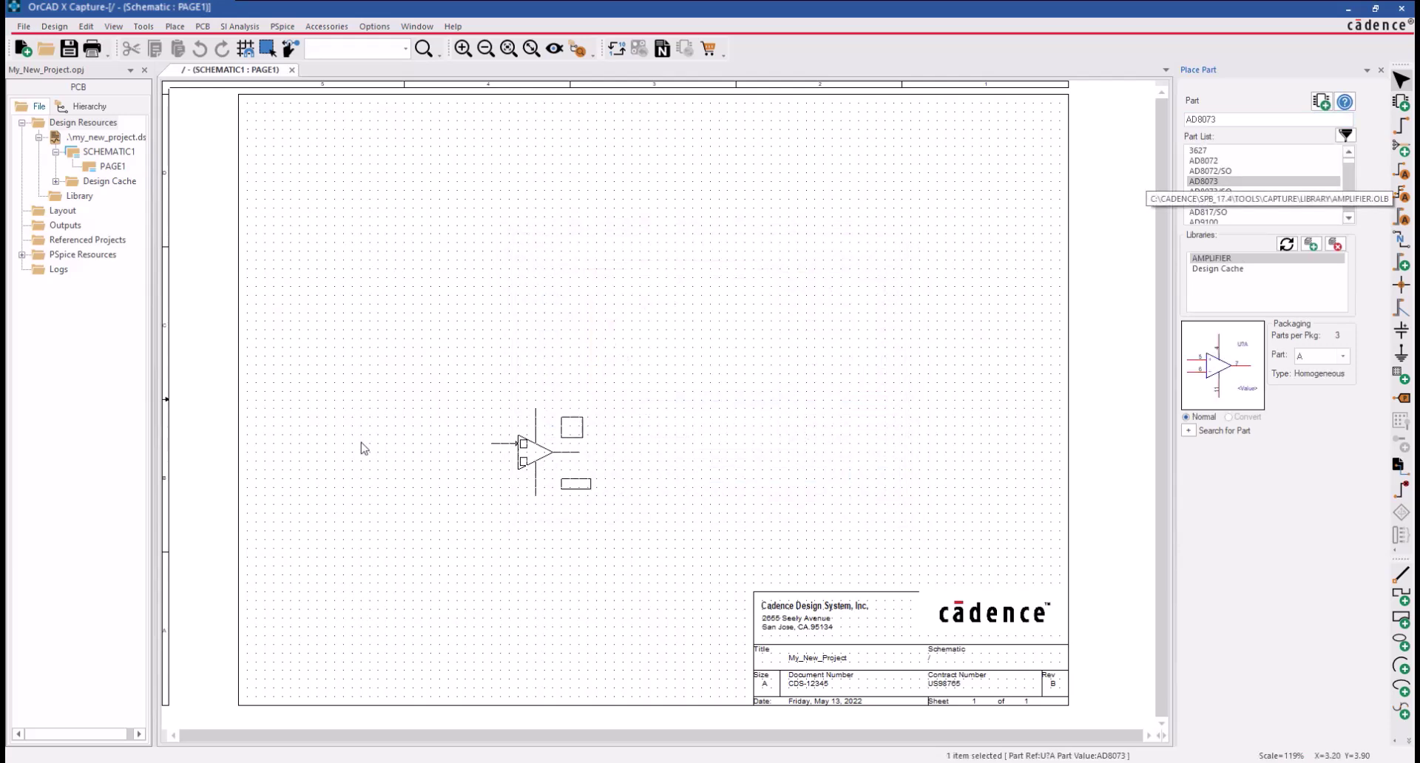
pyautogui.click(518, 355)
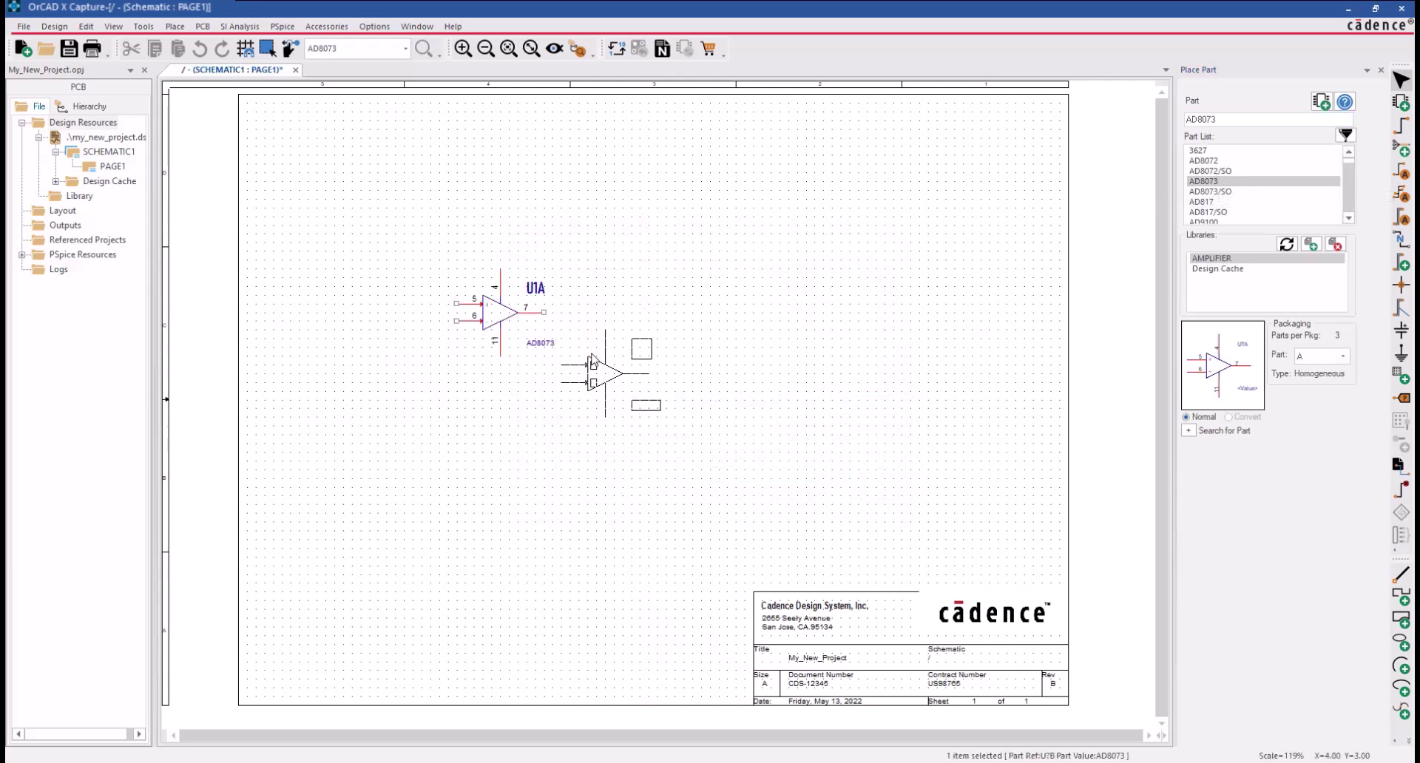
pyautogui.press('Escape')
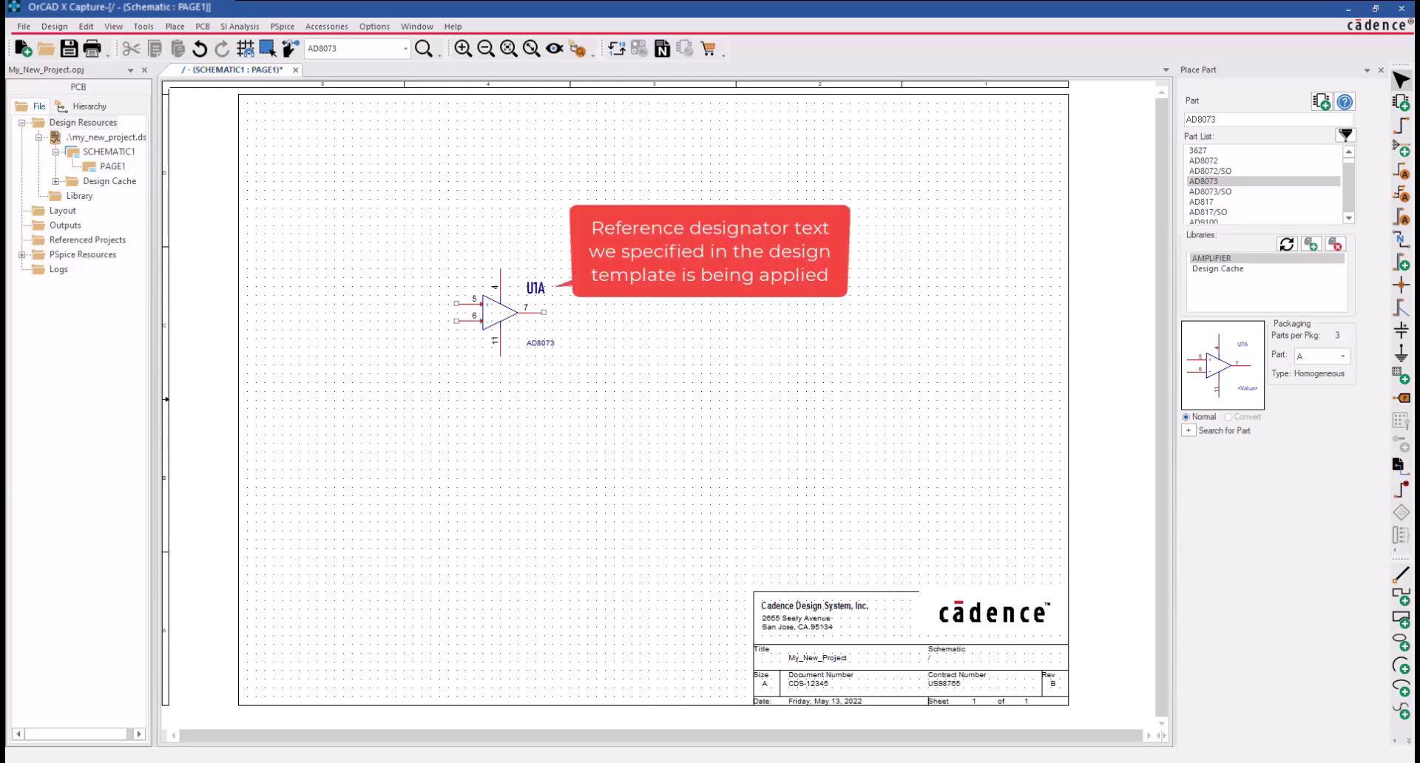
pyautogui.click(374, 27)
pyautogui.click(408, 79)
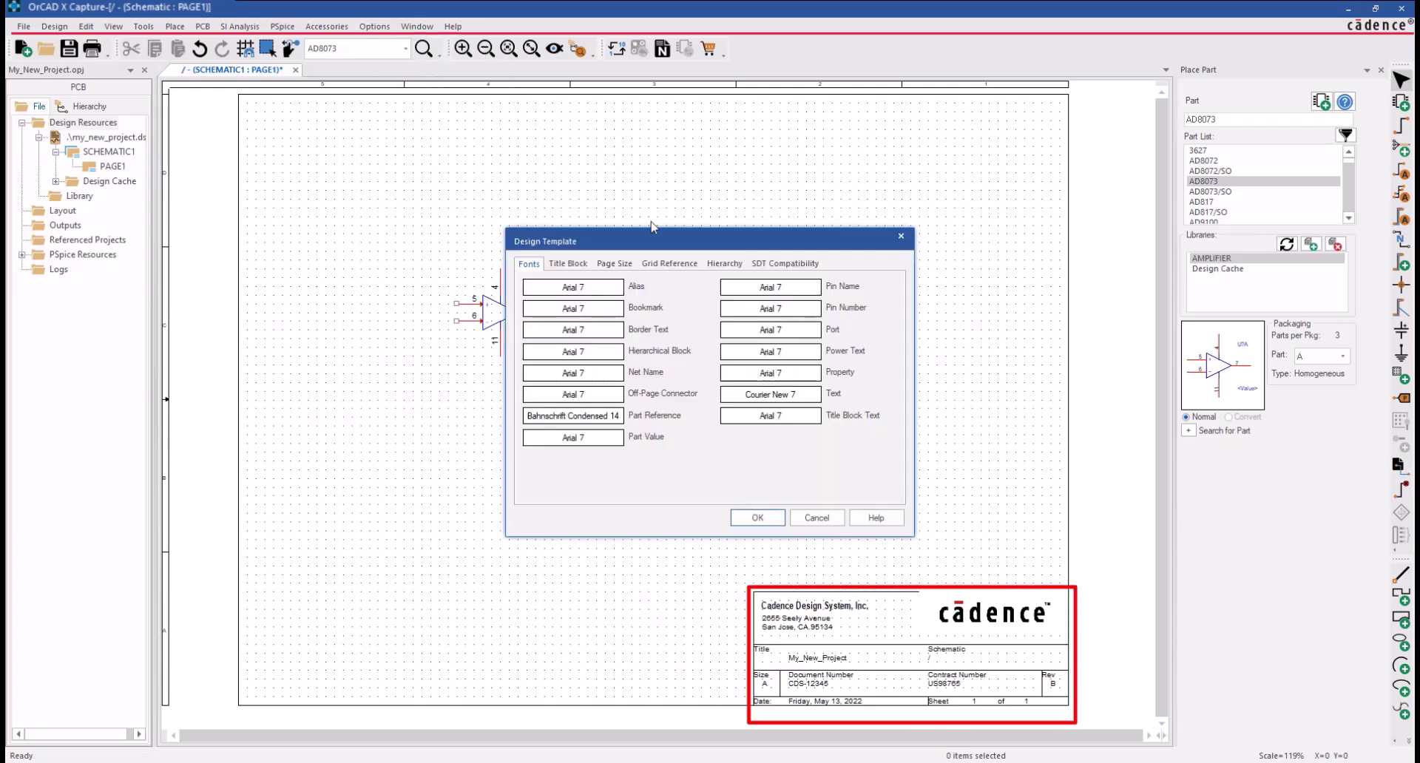
pyautogui.click(589, 265)
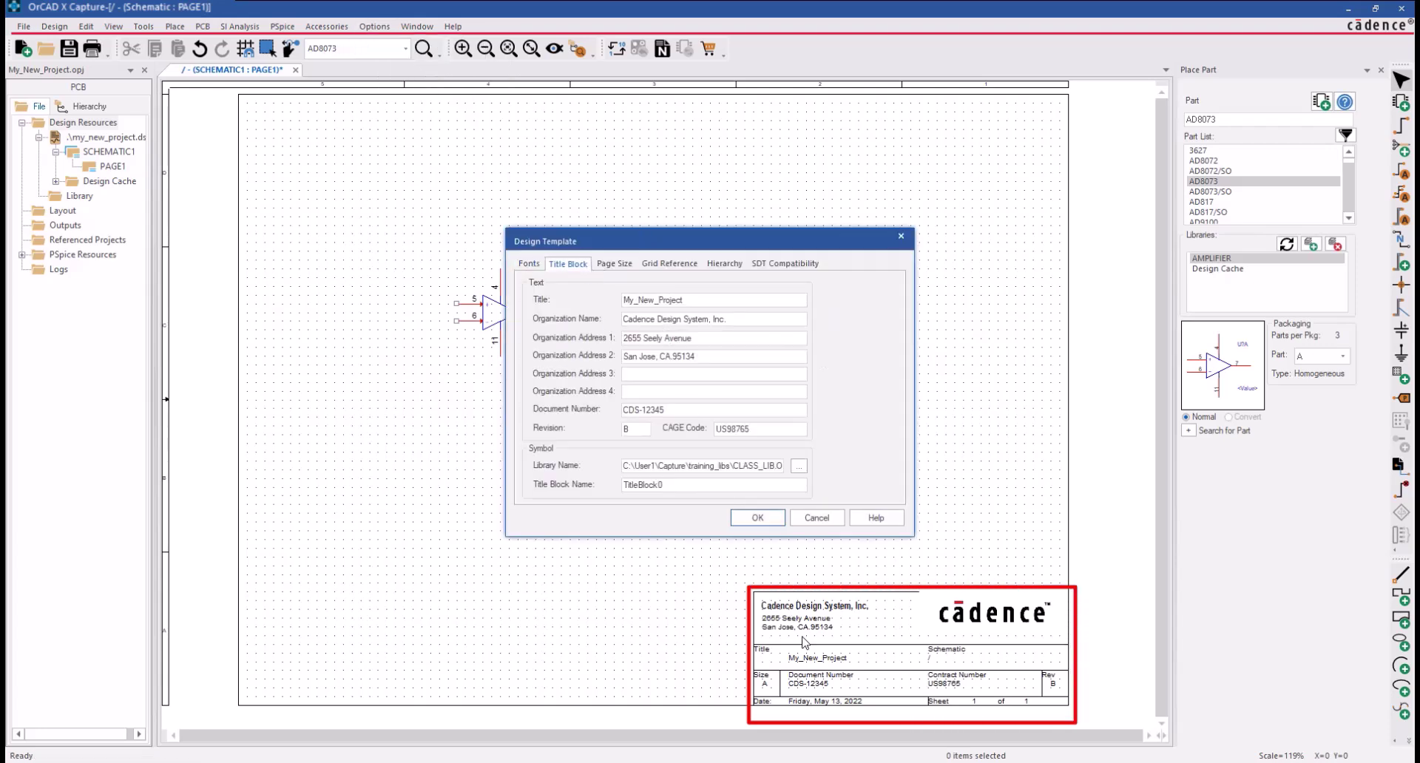
pyautogui.click(615, 264)
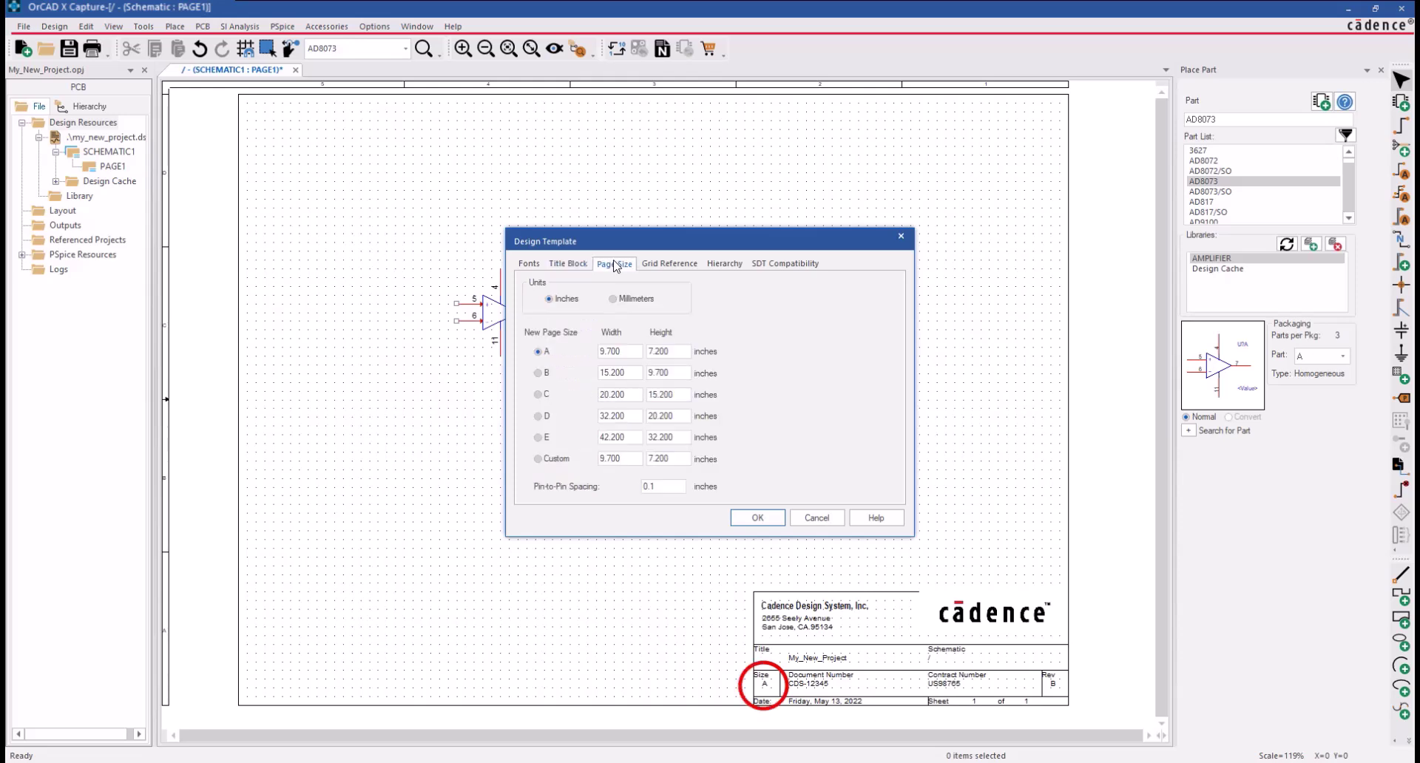
pyautogui.click(669, 264)
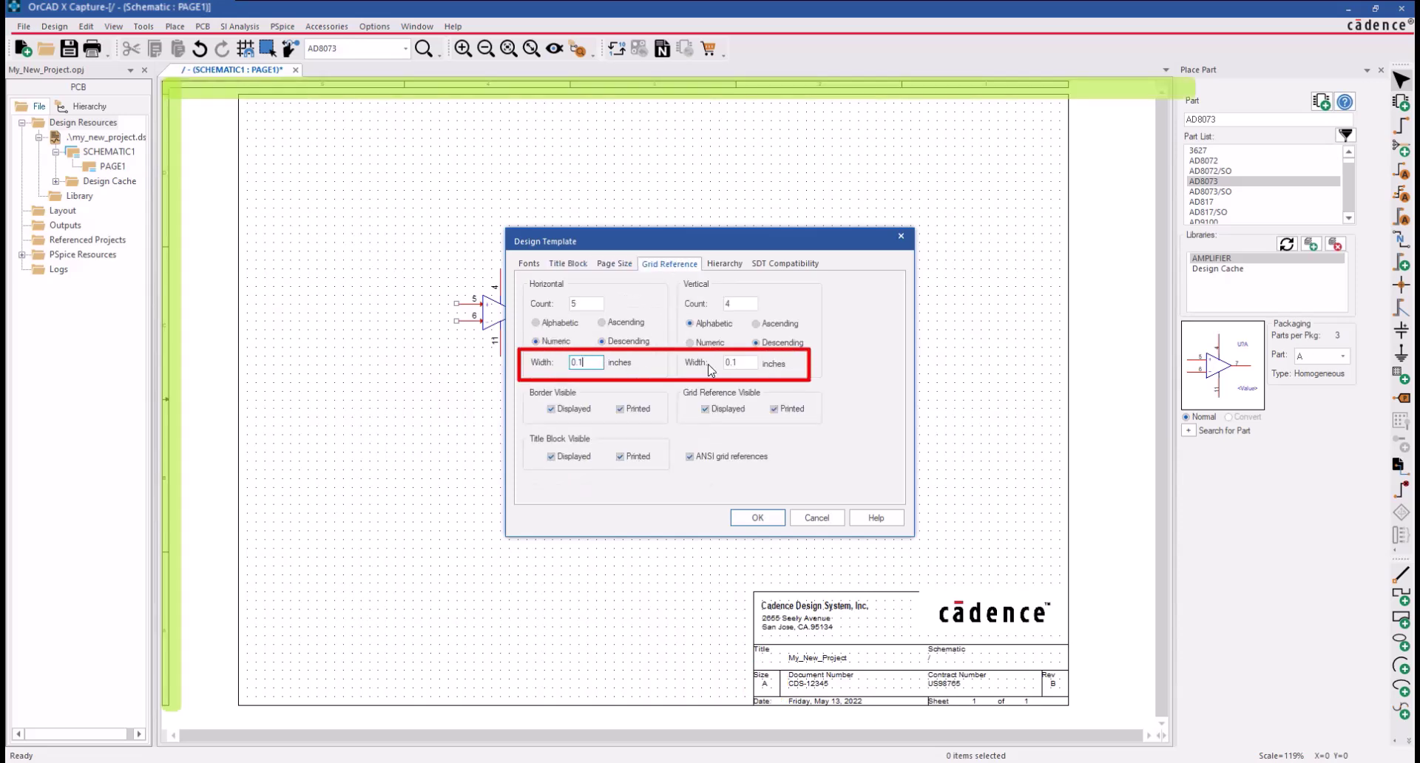
pyautogui.click(739, 364)
pyautogui.press('Return')
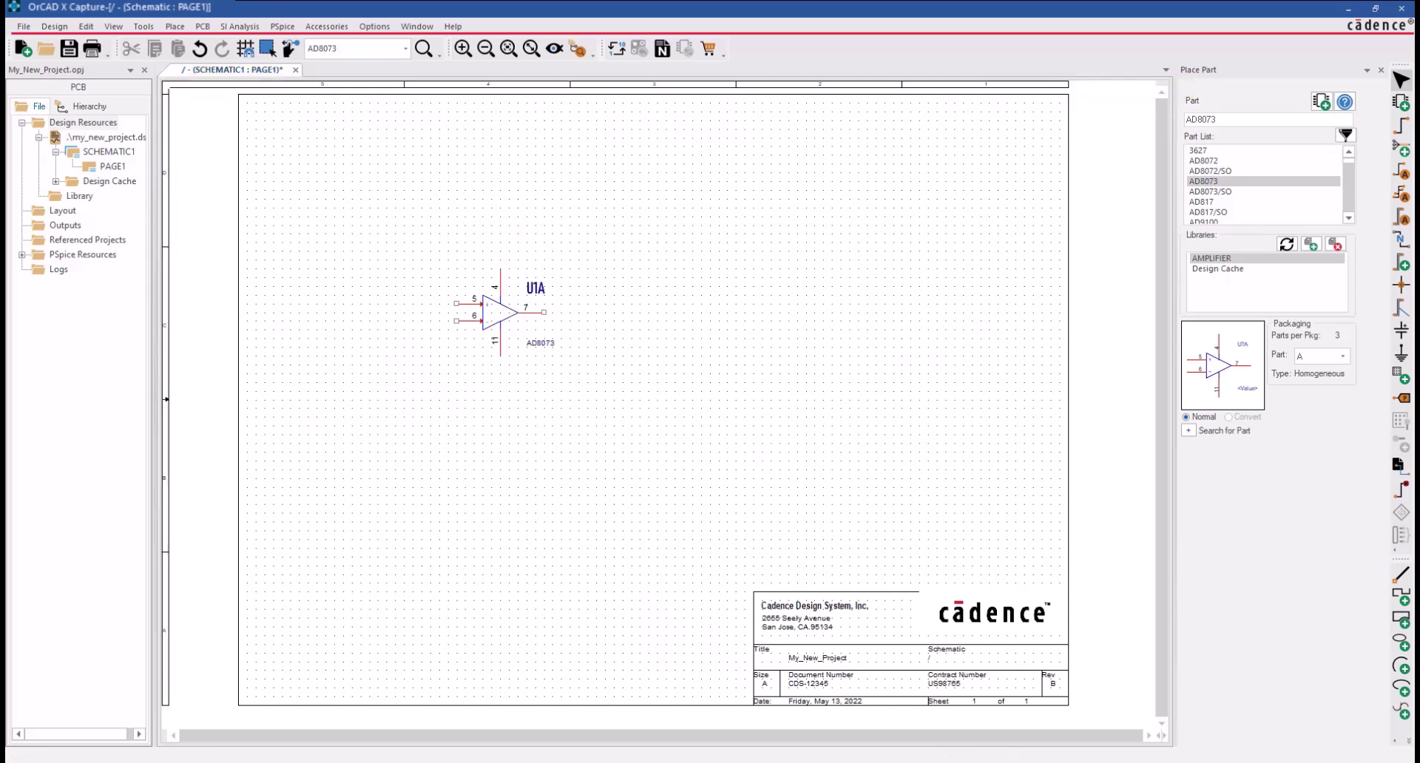